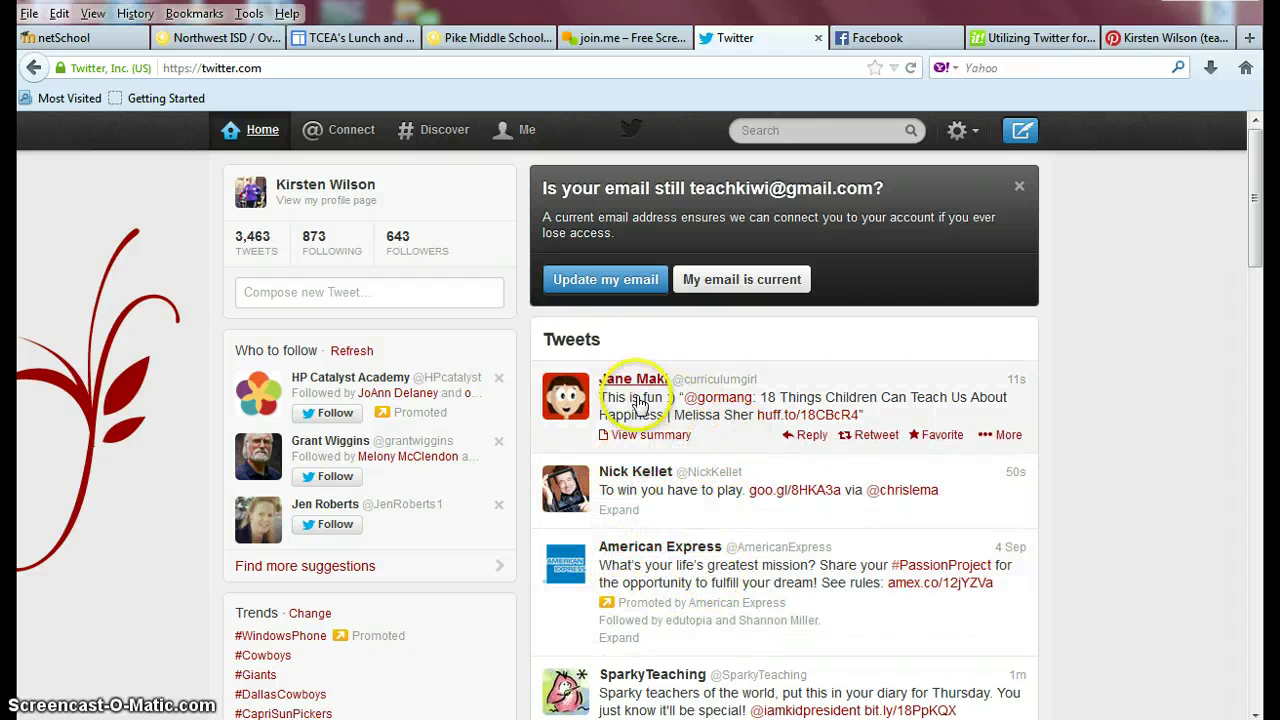
- View the account's recent interactions and the tailored tweets on the Discover page
click(355, 133)
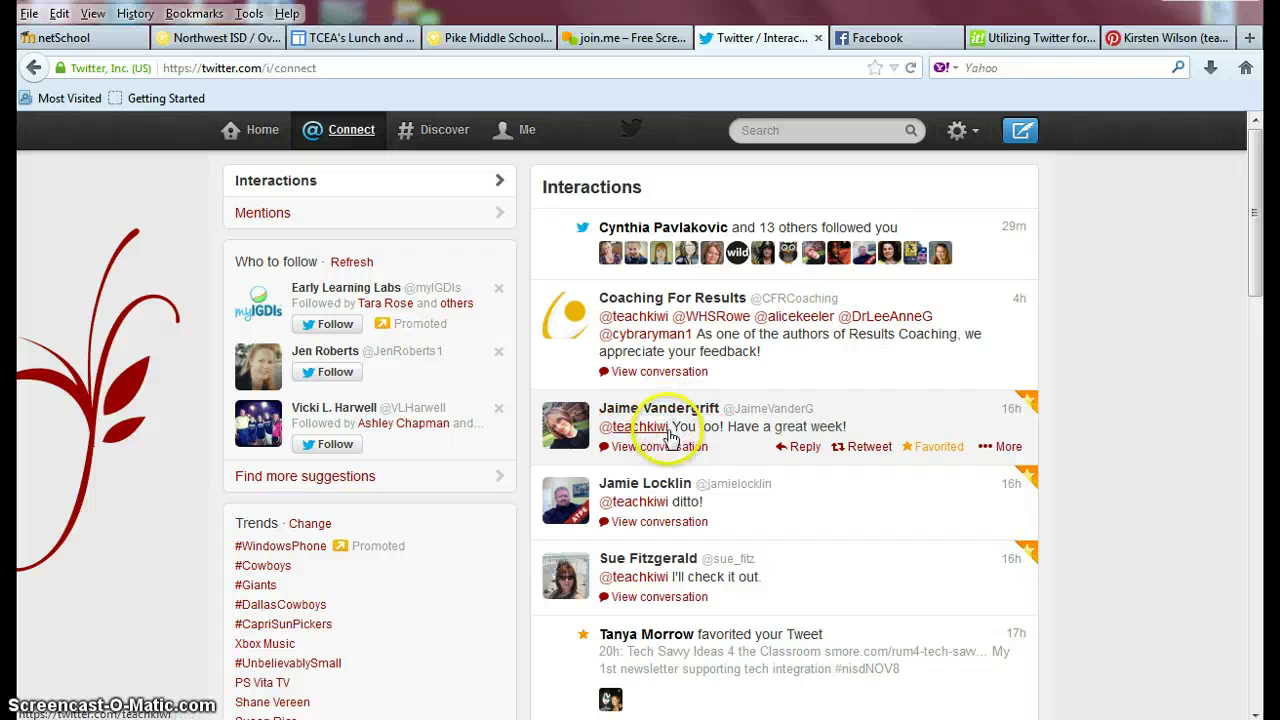
click(427, 140)
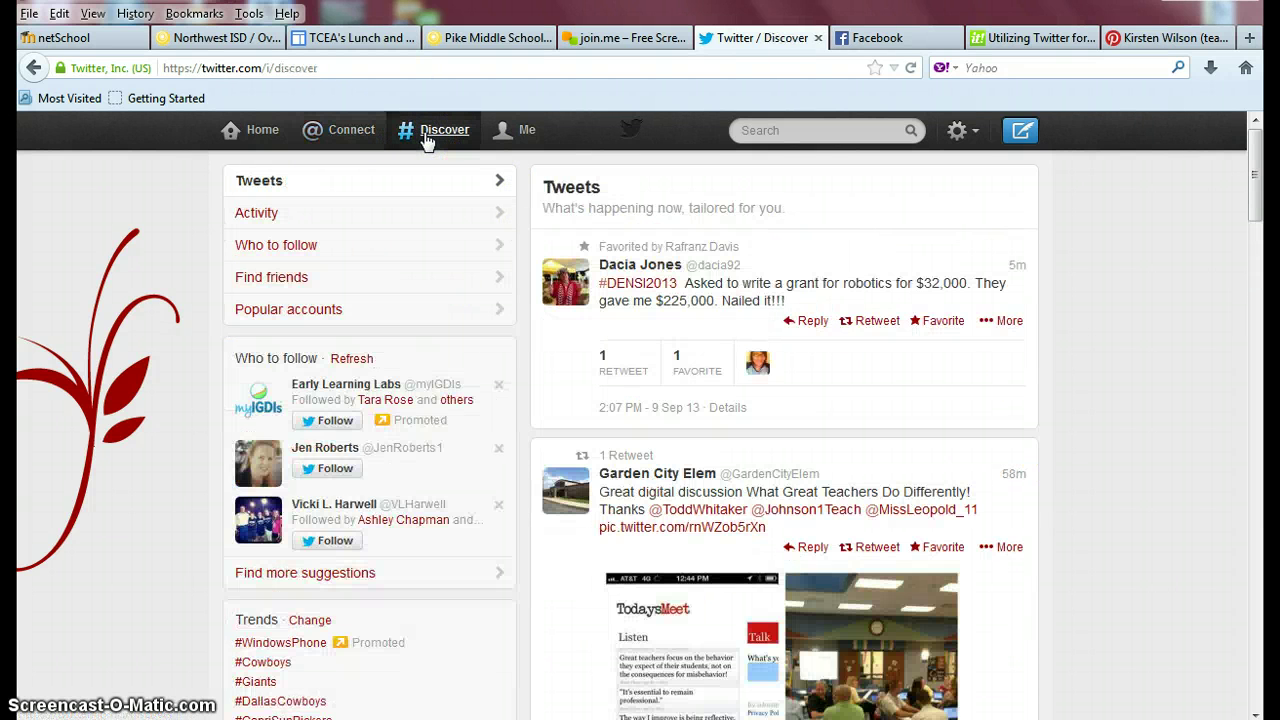
click(784, 130)
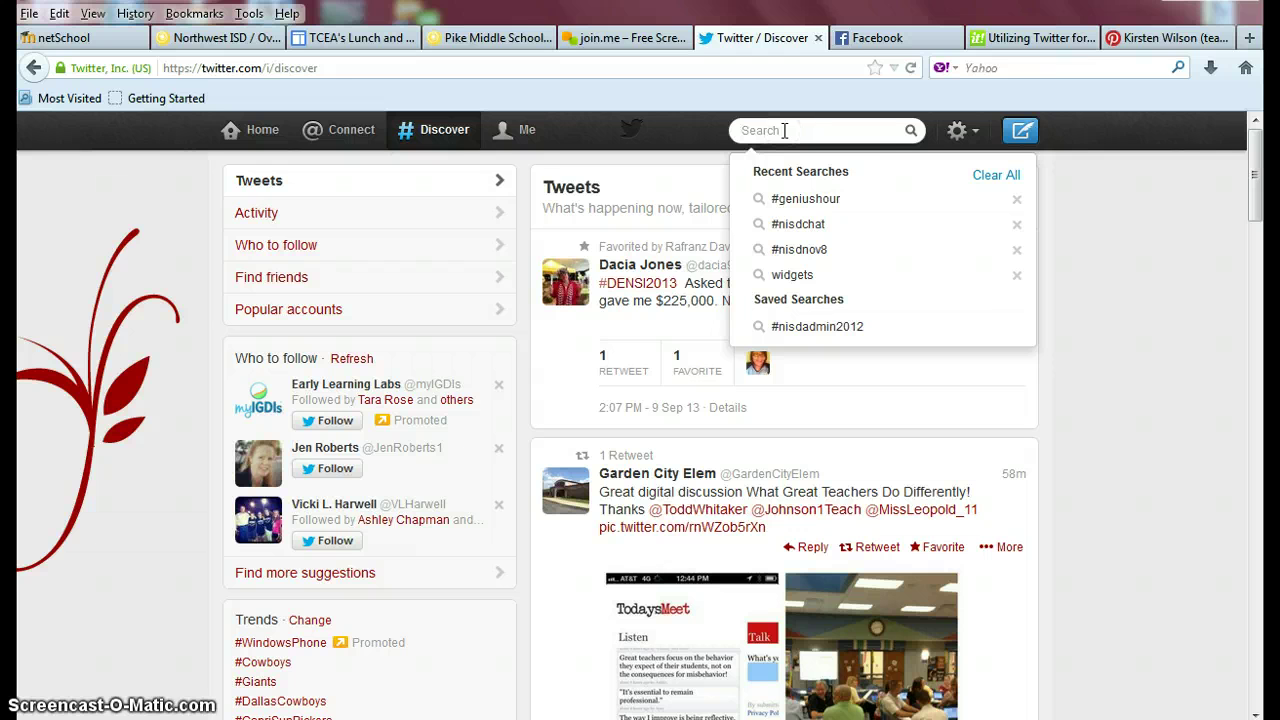
text(@)
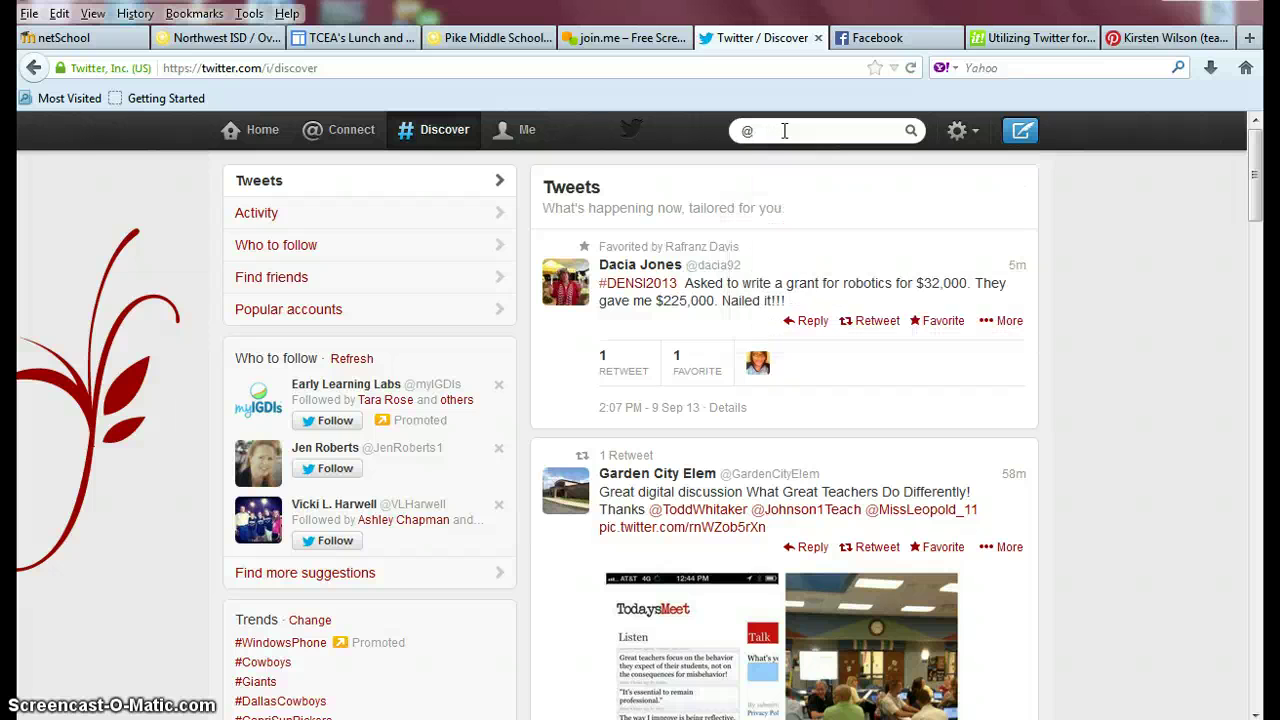
text(ne)
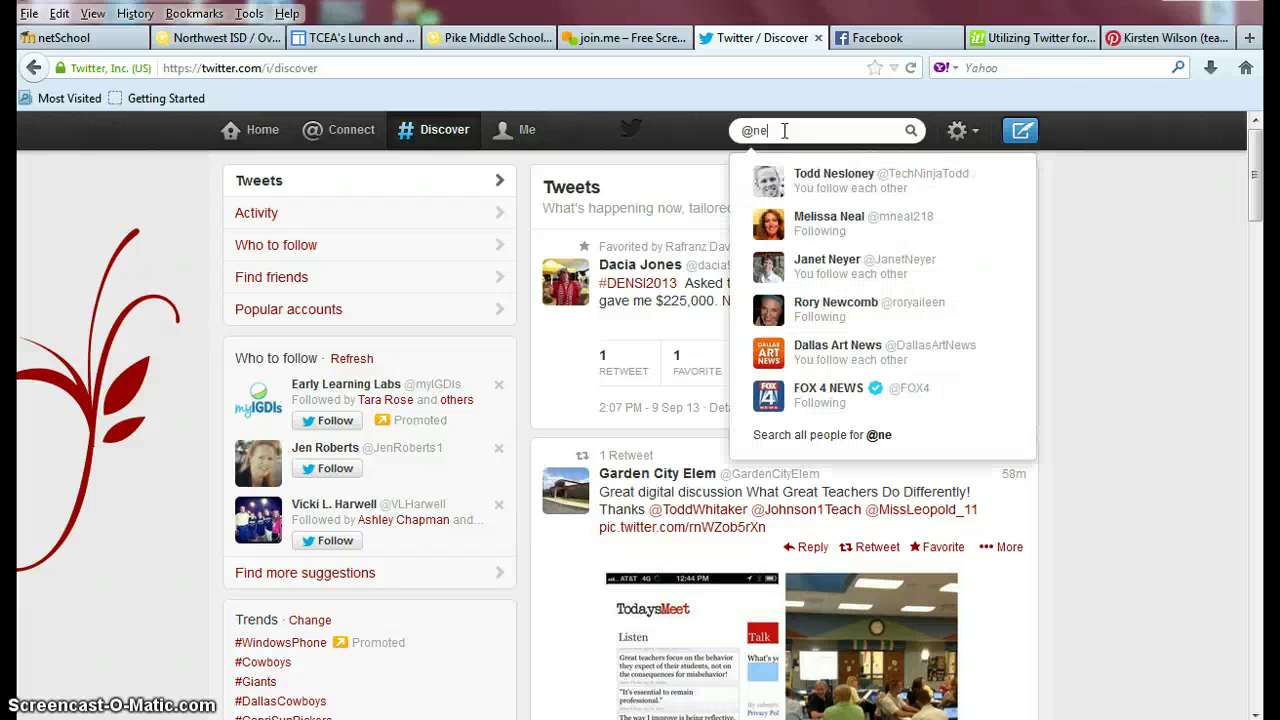
text(wyourkmets)
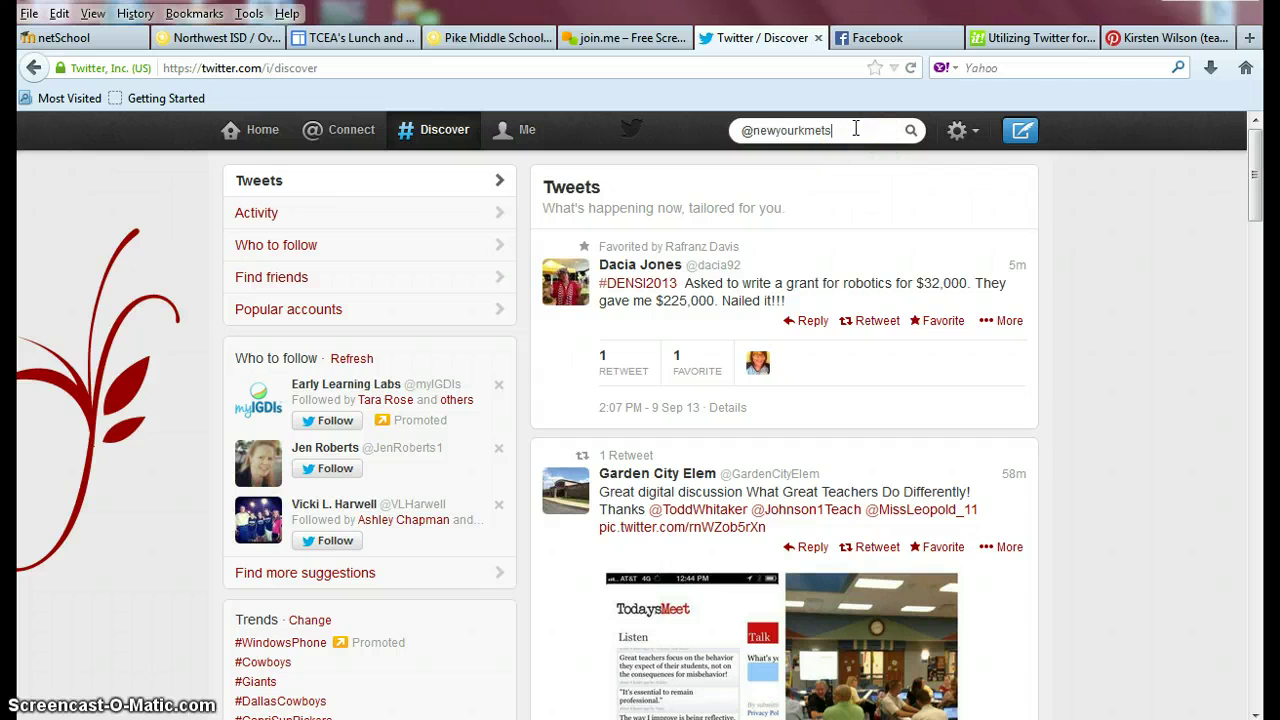
key(BackSpace)
key(BackSpace)
key(BackSpace)
key(BackSpace)
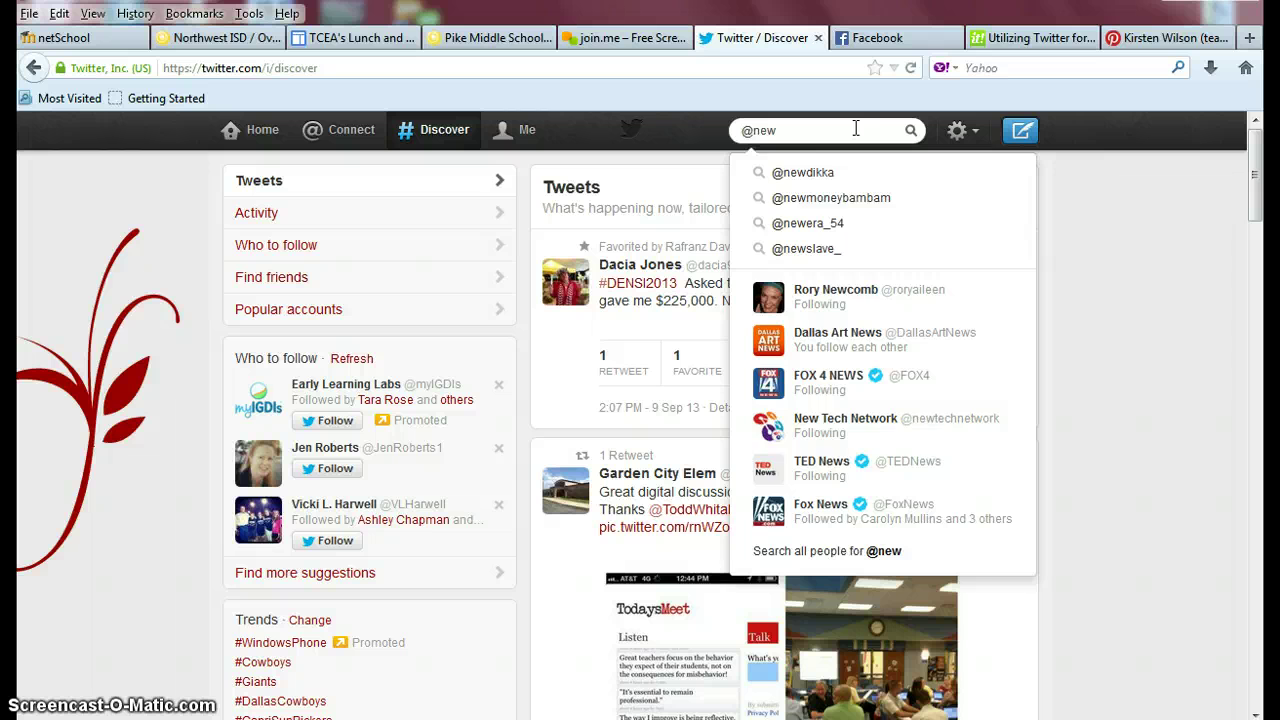
text(yor)
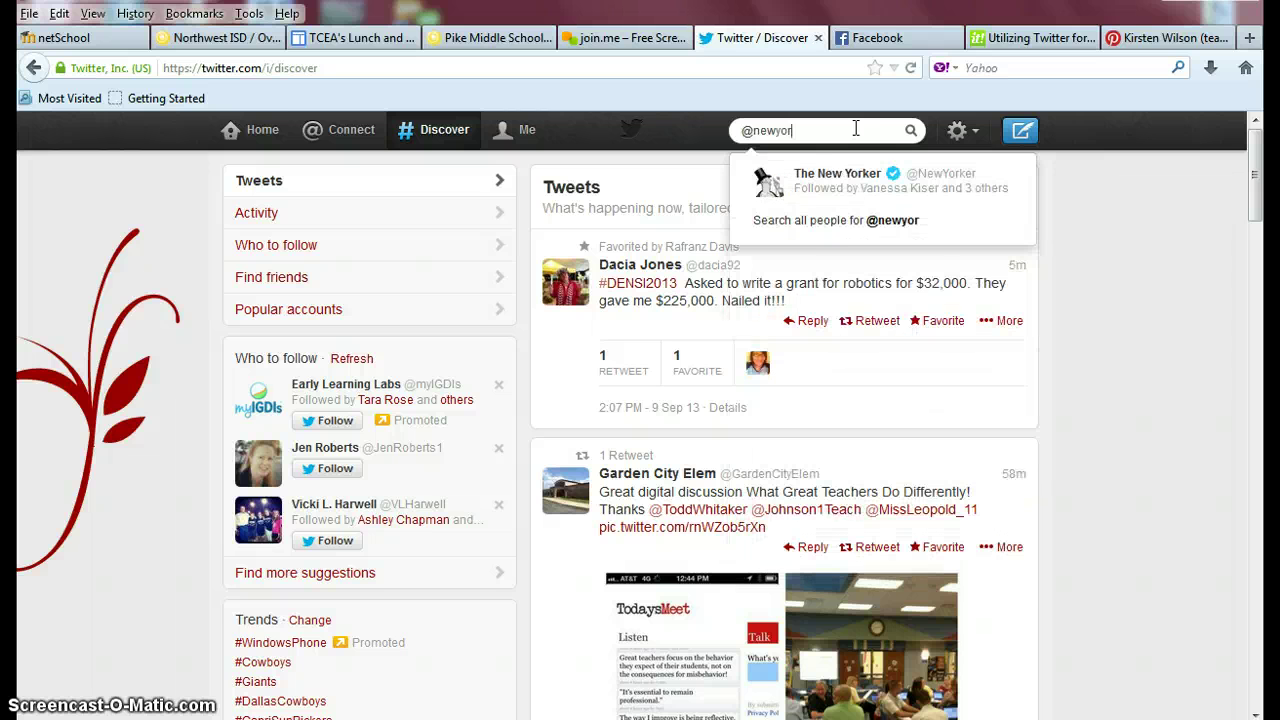
text(ke)
click(858, 176)
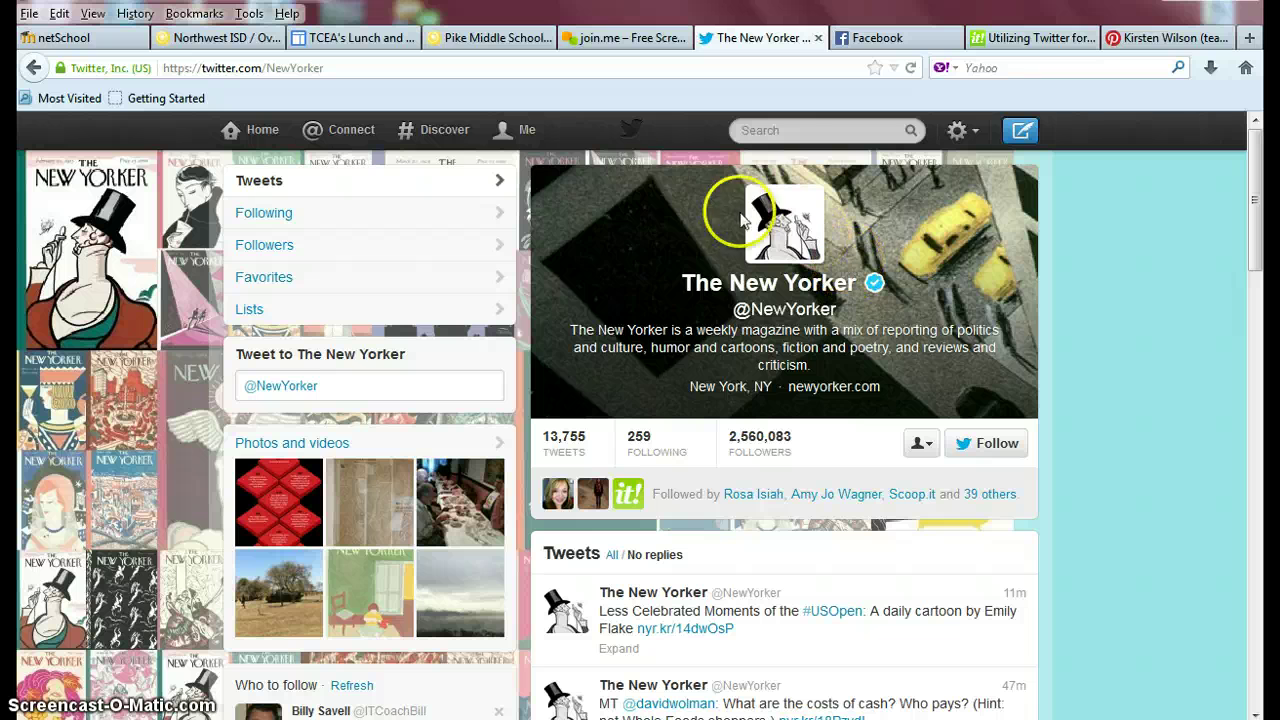
- Open the own profile for editing and save it without altering any field
click(515, 135)
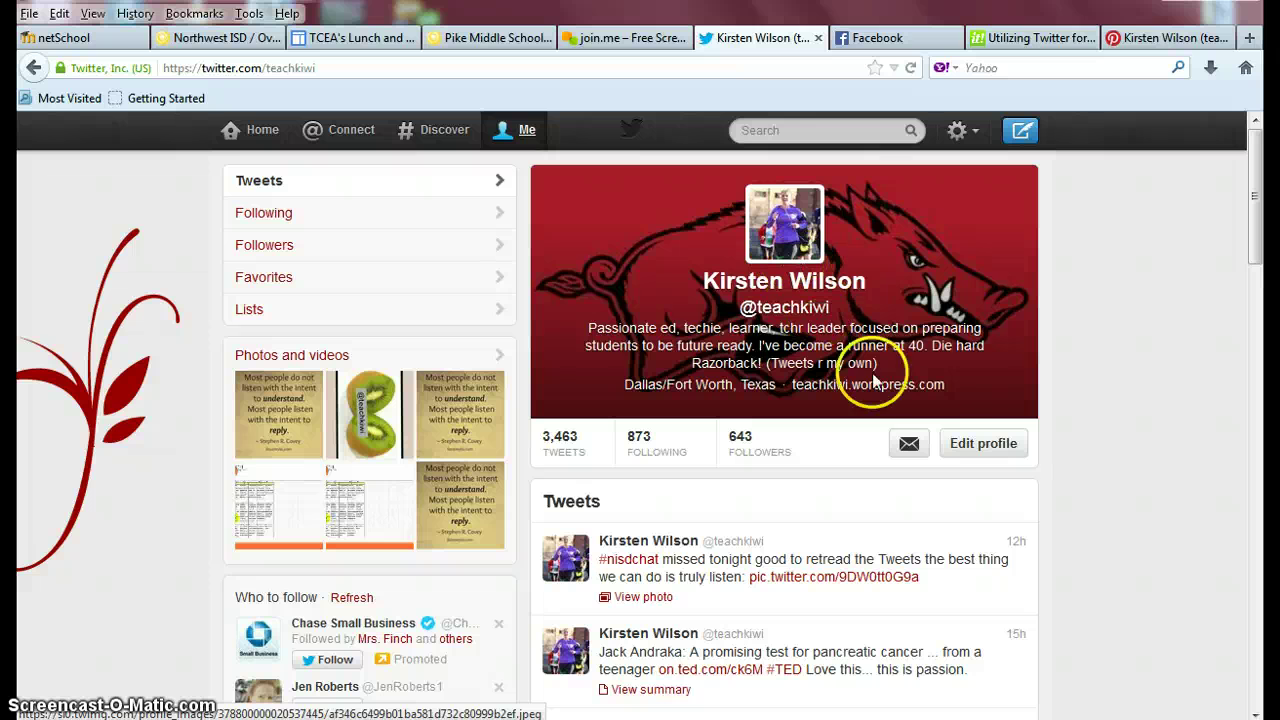
click(968, 449)
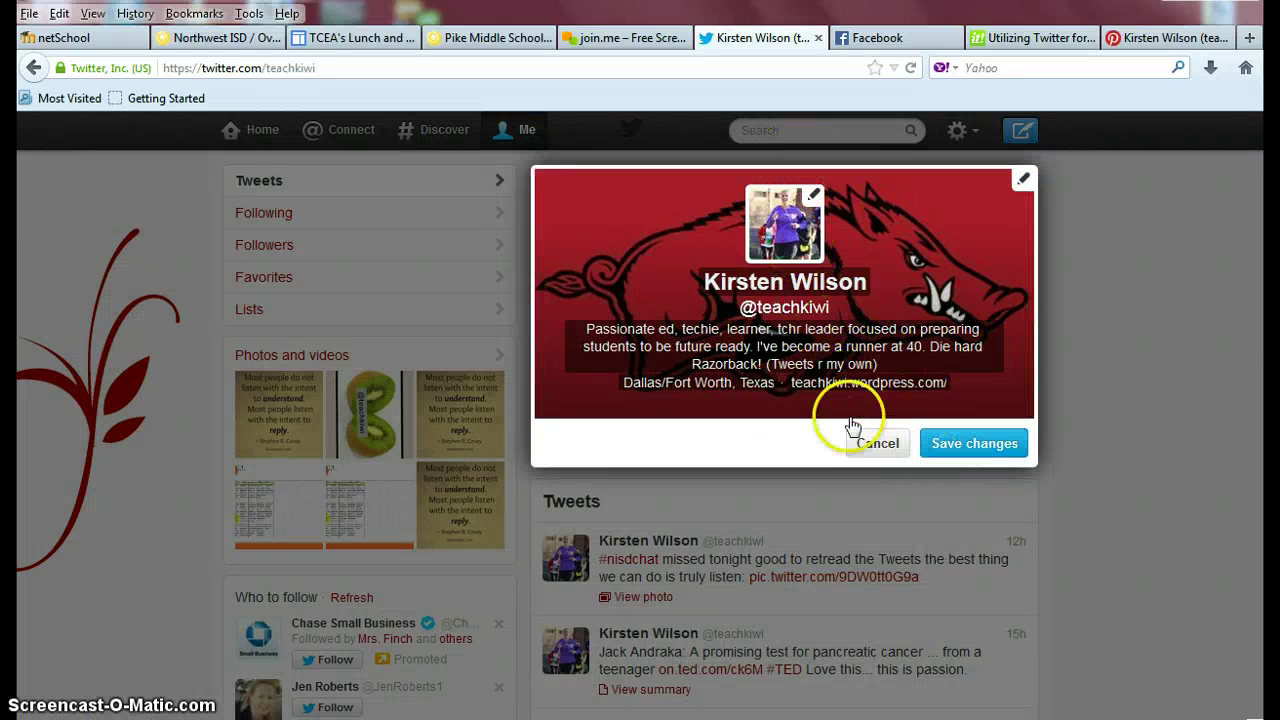
click(941, 452)
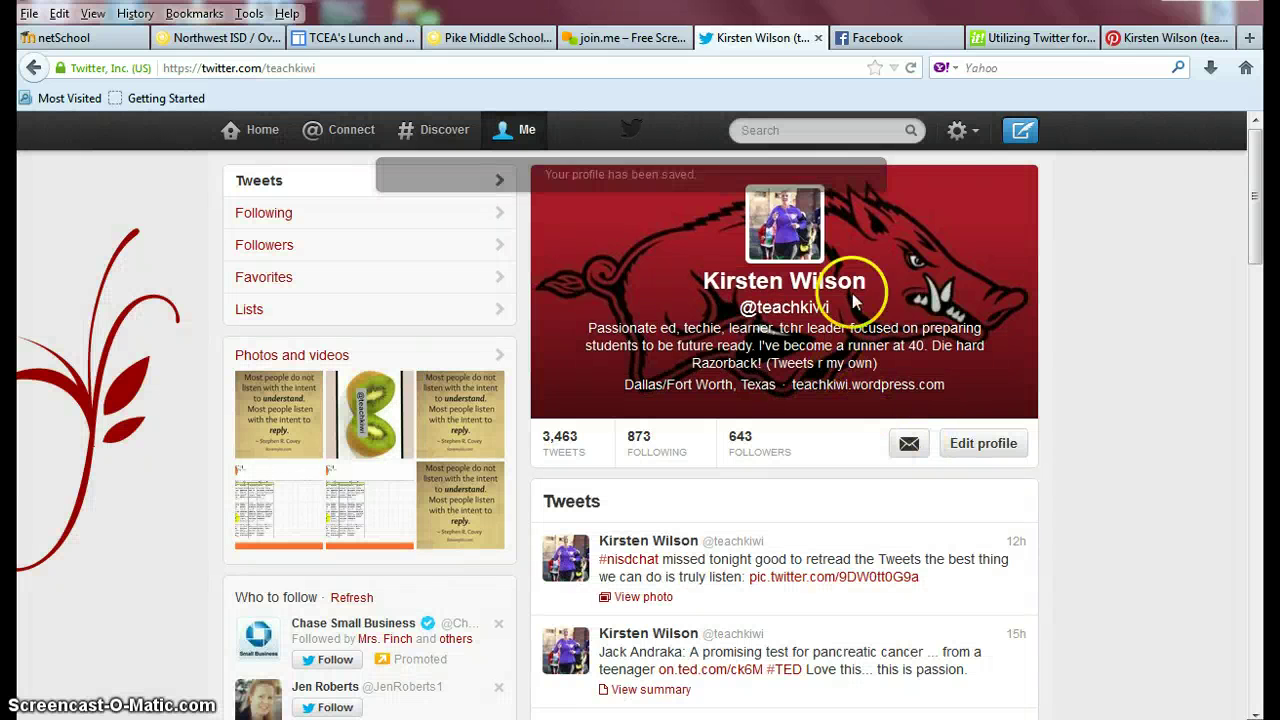
- Draft a new tweet containing the hashtag #nisdNOV8 and discard it without posting
click(1021, 136)
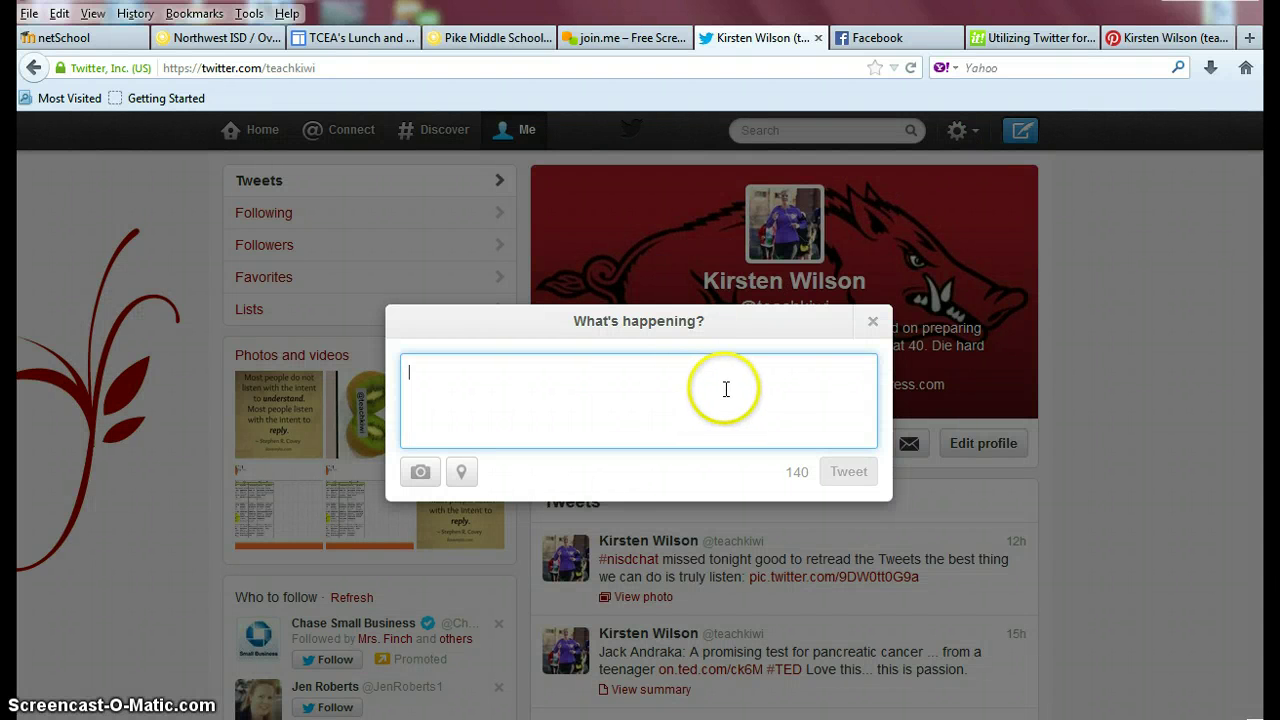
drag(666, 392, 717, 389)
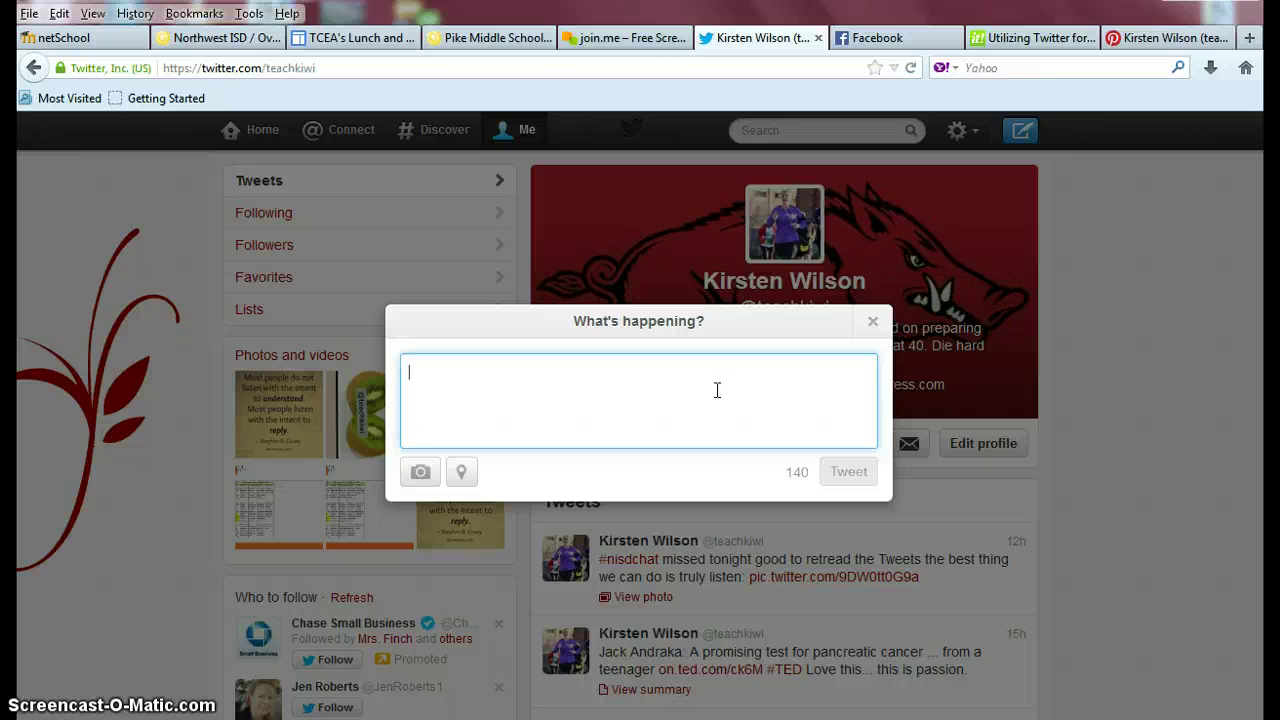
text(nisd)
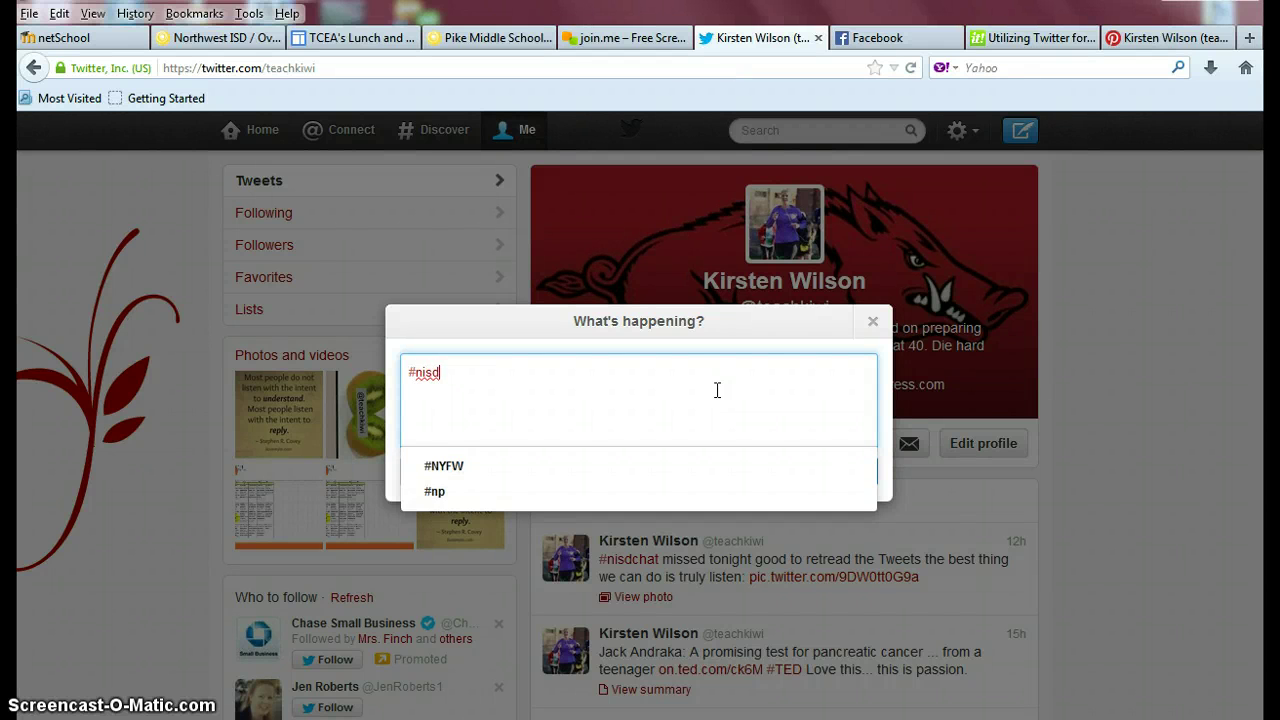
text(NOV8)
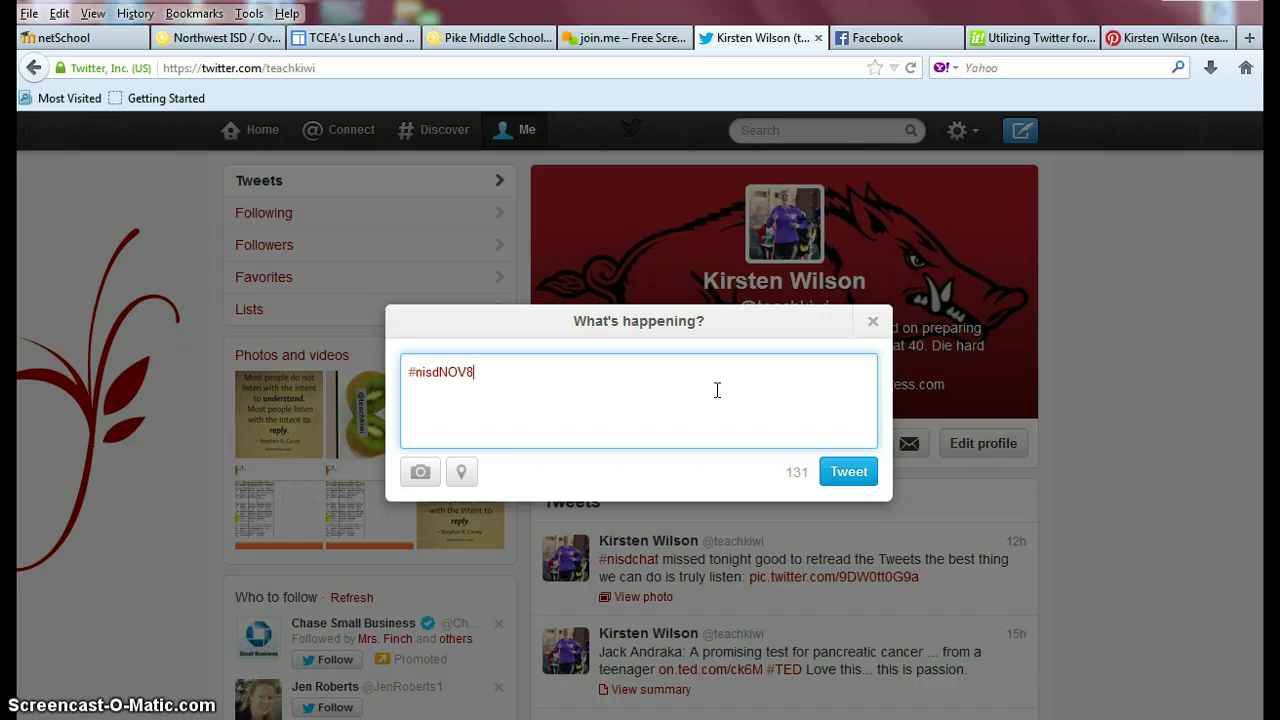
click(874, 321)
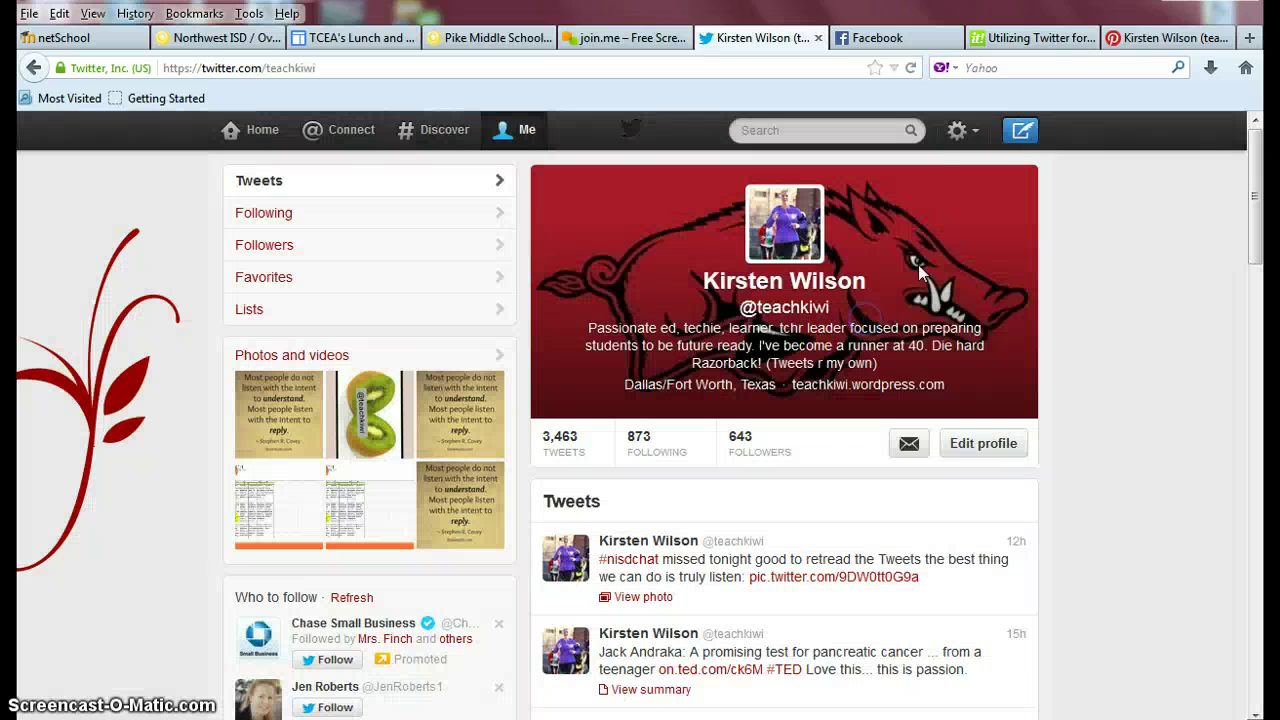
- Open the account settings and review the basic account and content options down to the end of the page
click(970, 134)
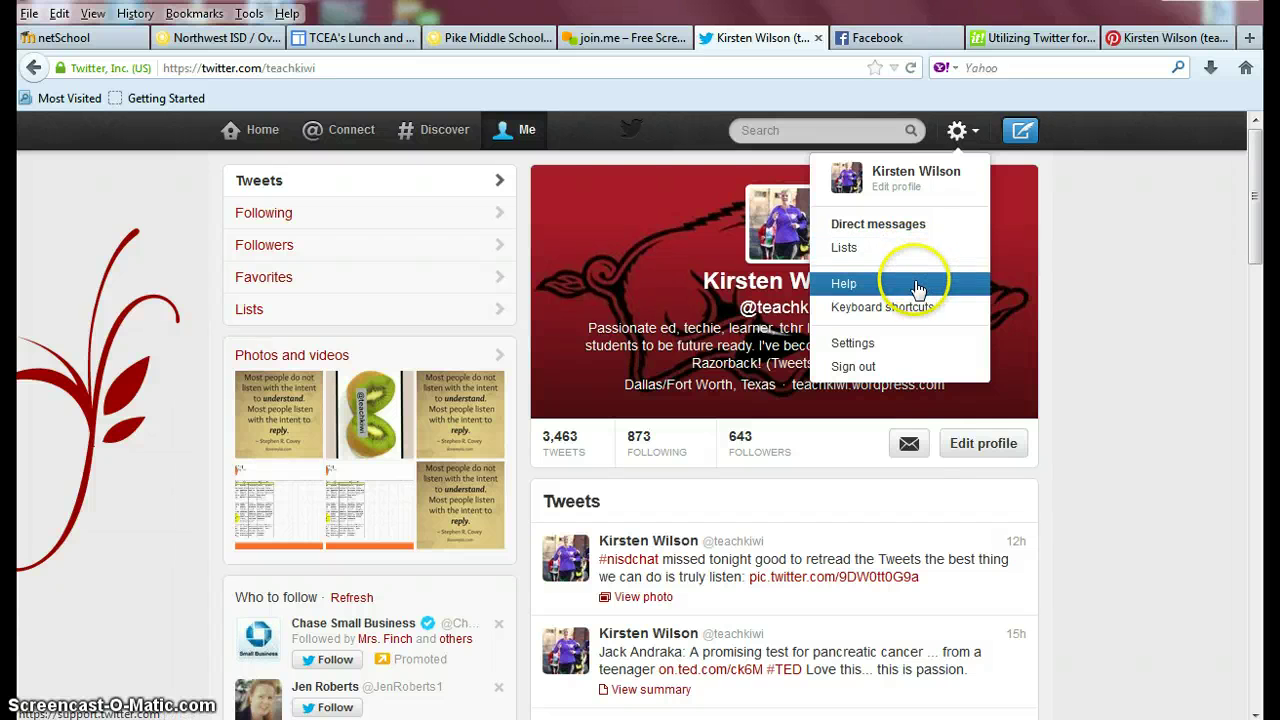
click(907, 345)
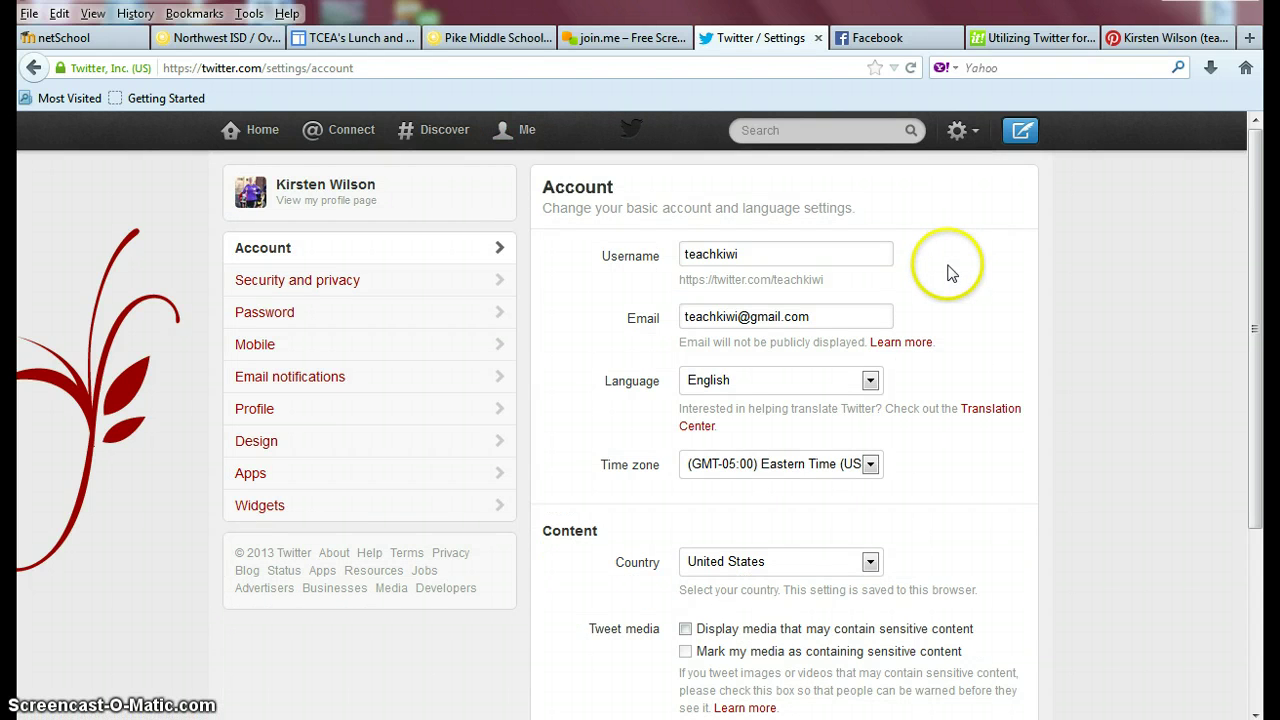
scroll(946, 285, down, 3)
scroll(946, 289, down, 3)
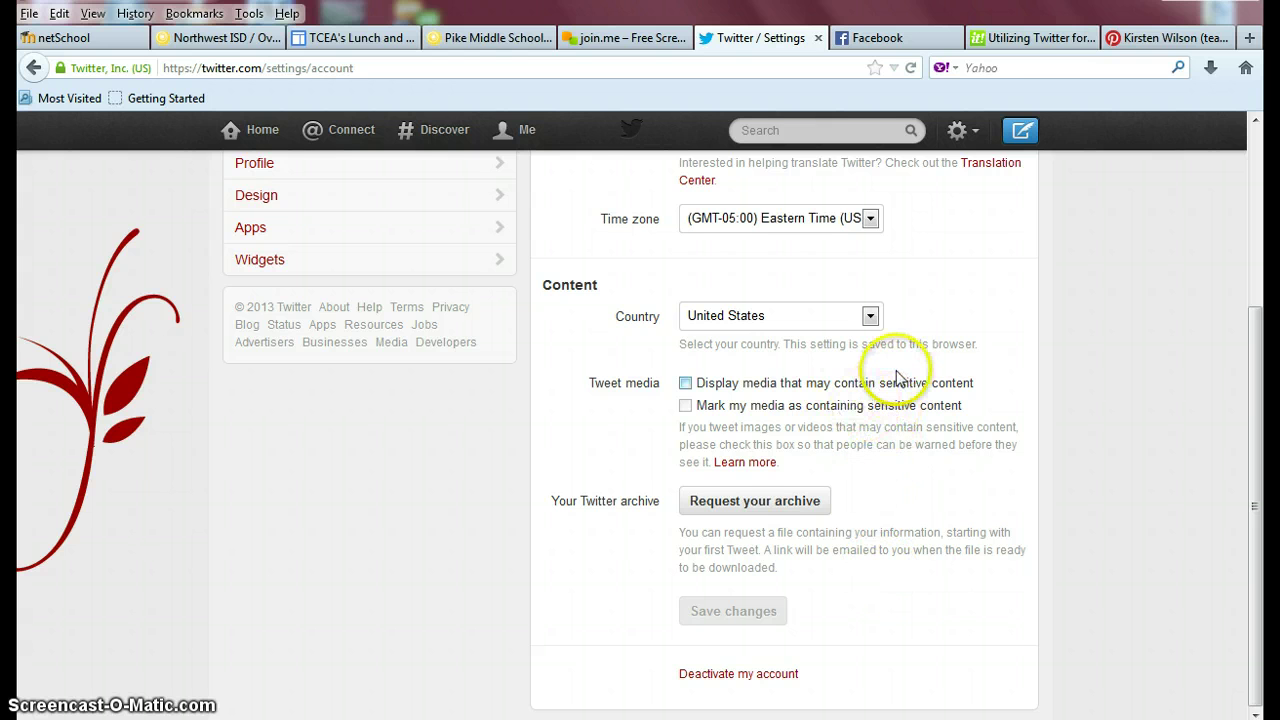
scroll(894, 371, up, 5)
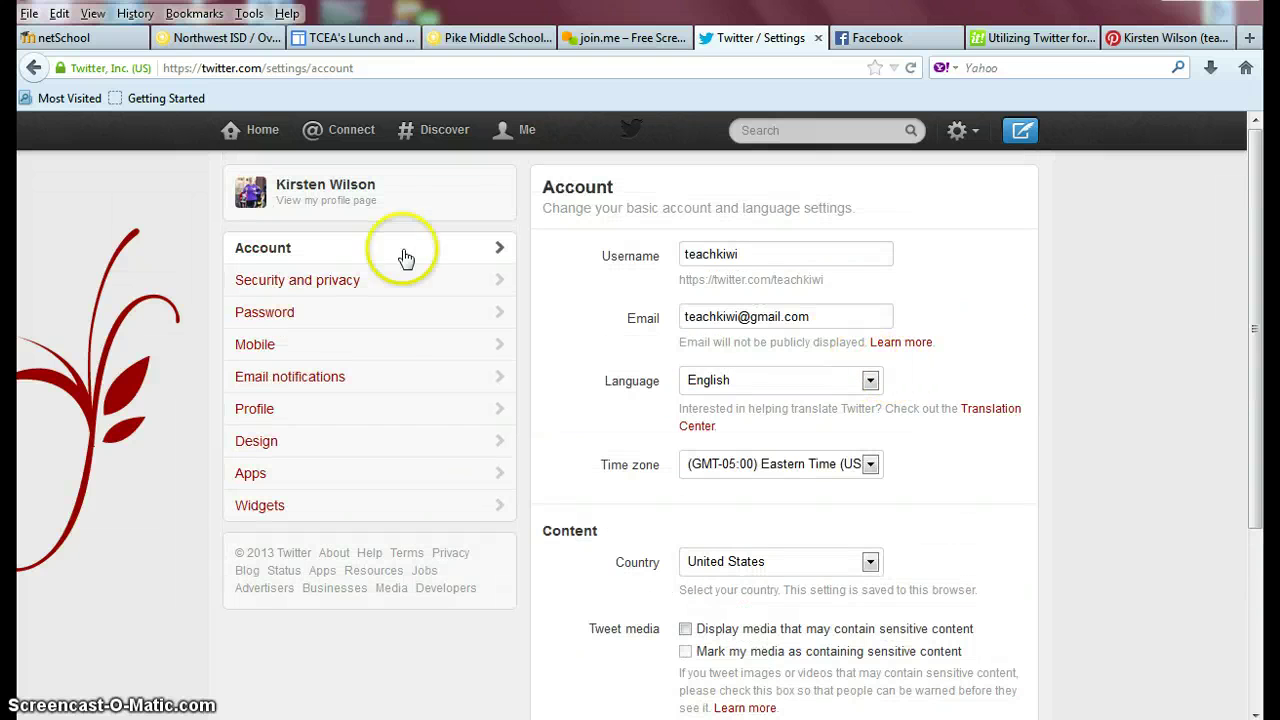
- Return to the own profile and look through the accounts it is following
click(530, 140)
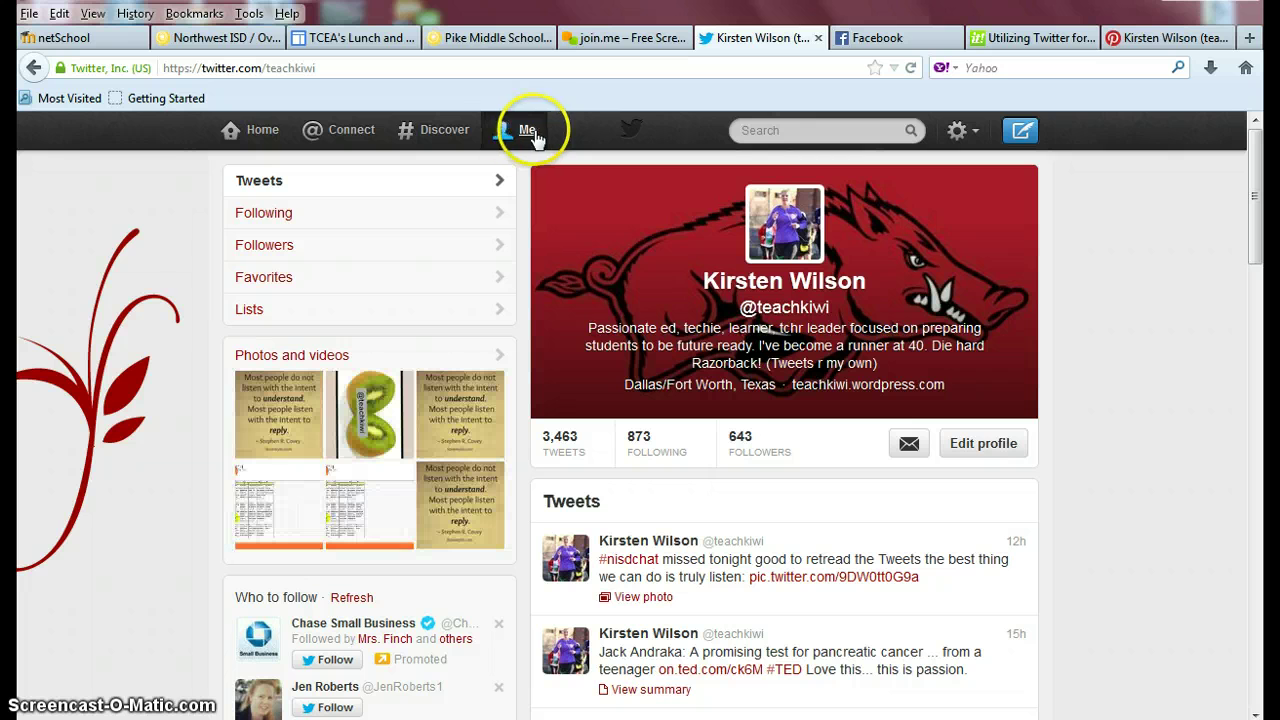
click(373, 214)
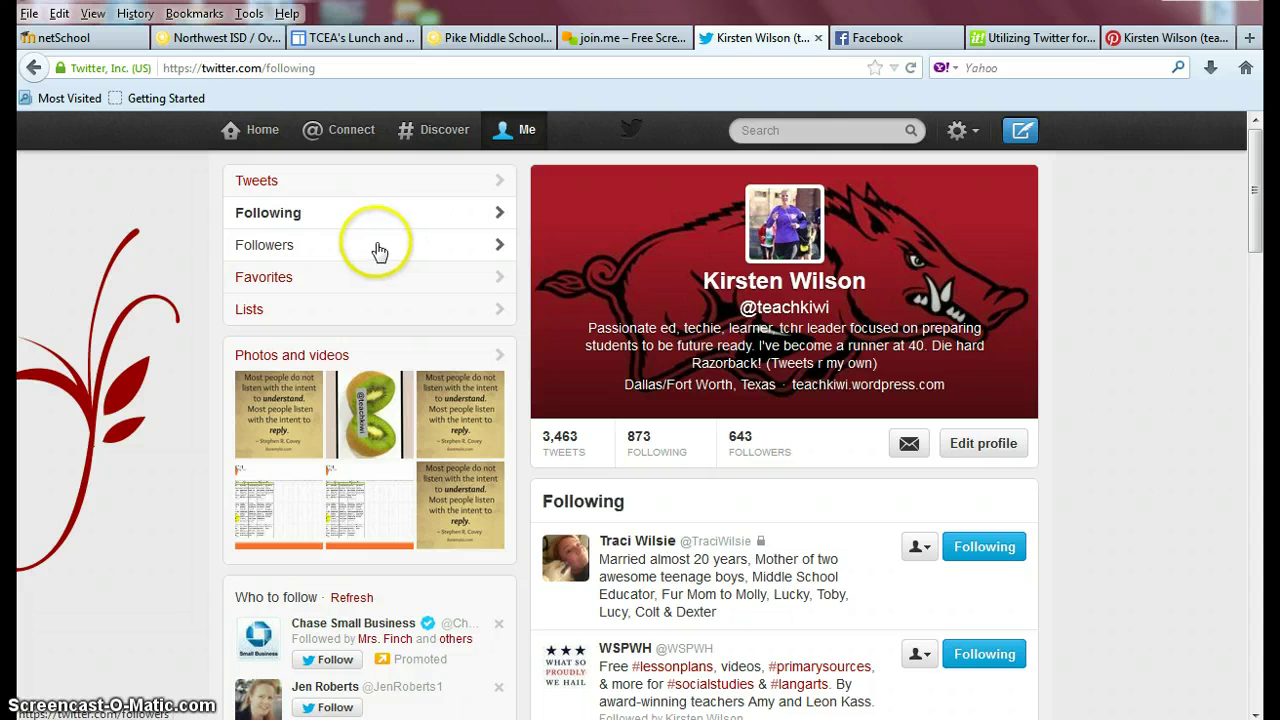
scroll(393, 430, down, 3)
scroll(393, 430, down, 3)
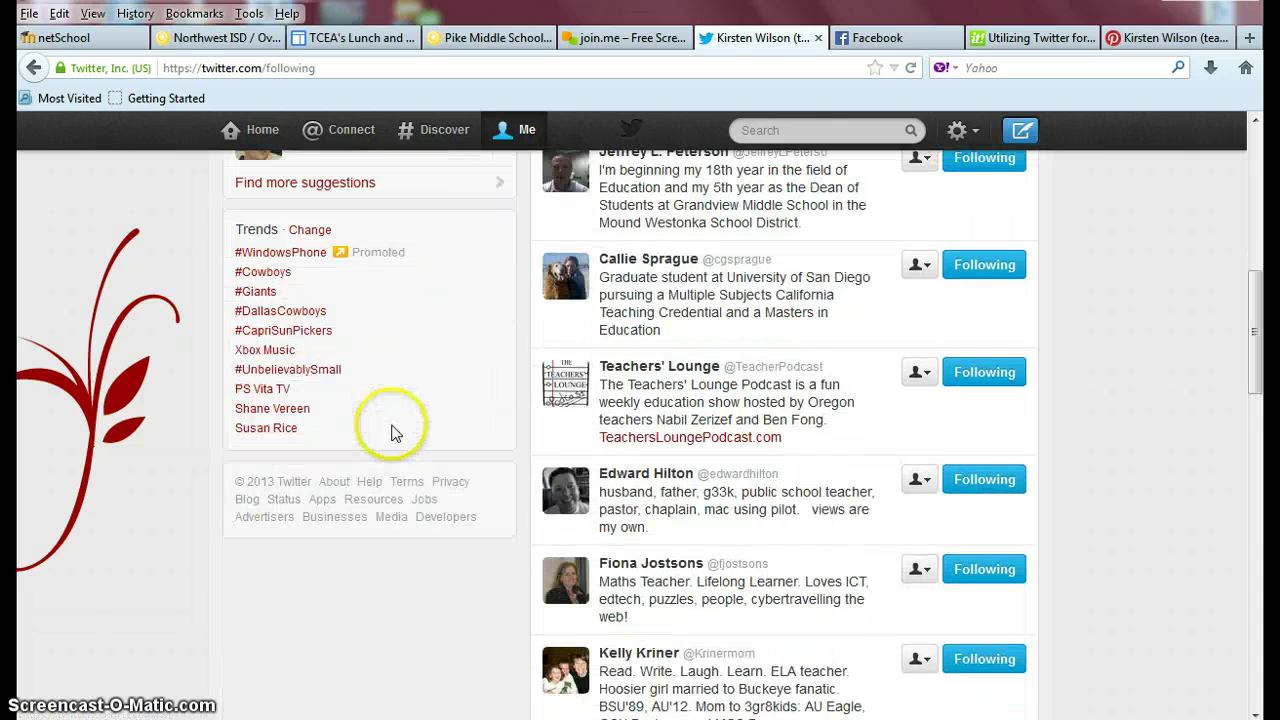
scroll(393, 430, up, 7)
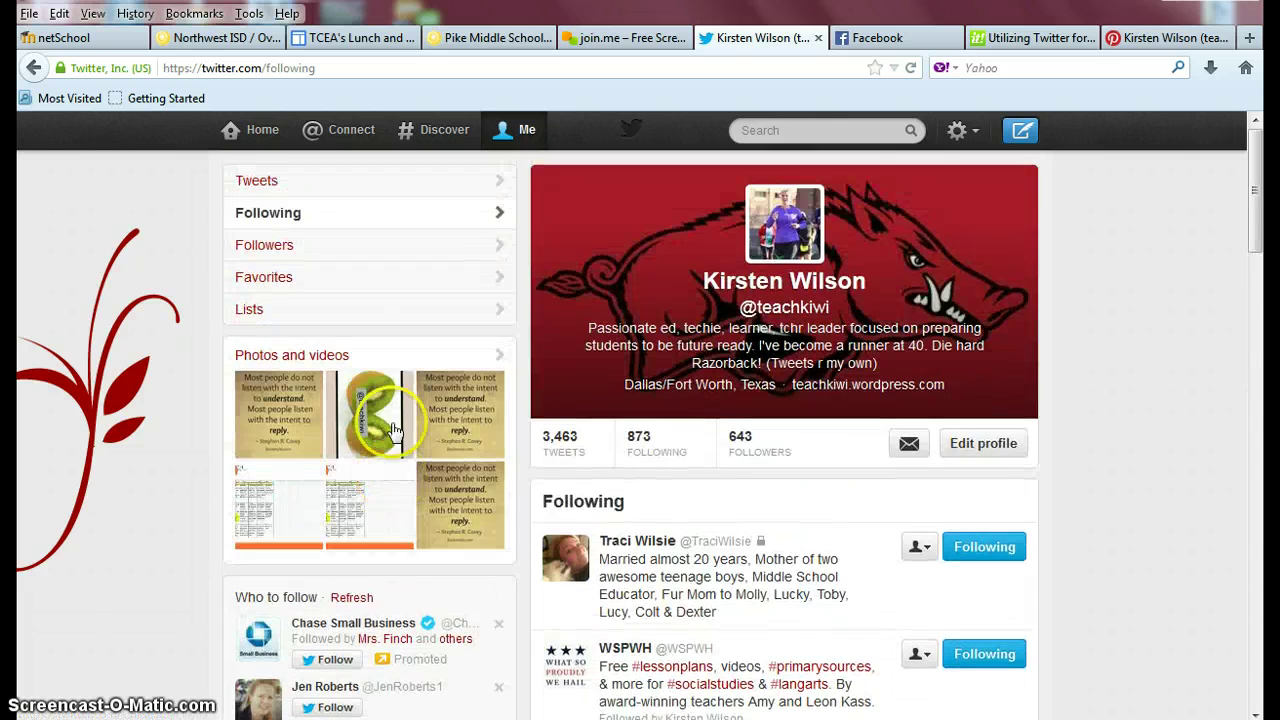
- Look through the profile's list of followers
click(394, 251)
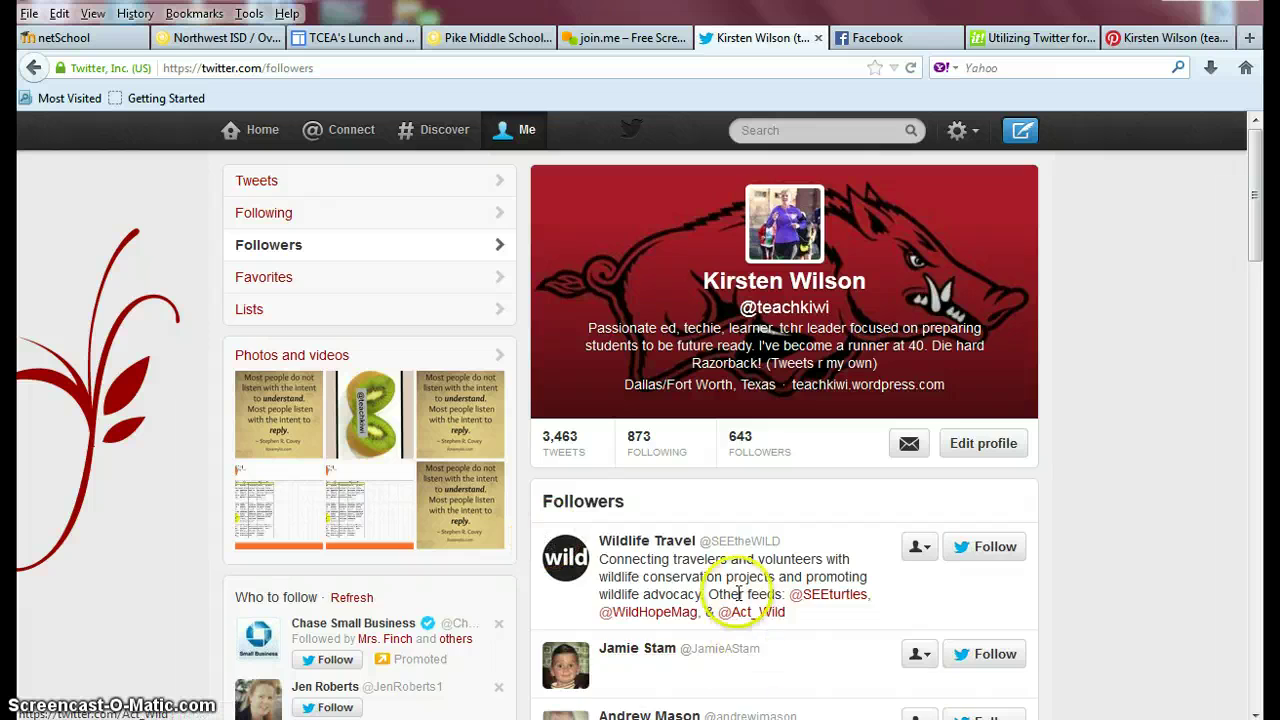
scroll(725, 583, down, 5)
scroll(720, 580, down, 5)
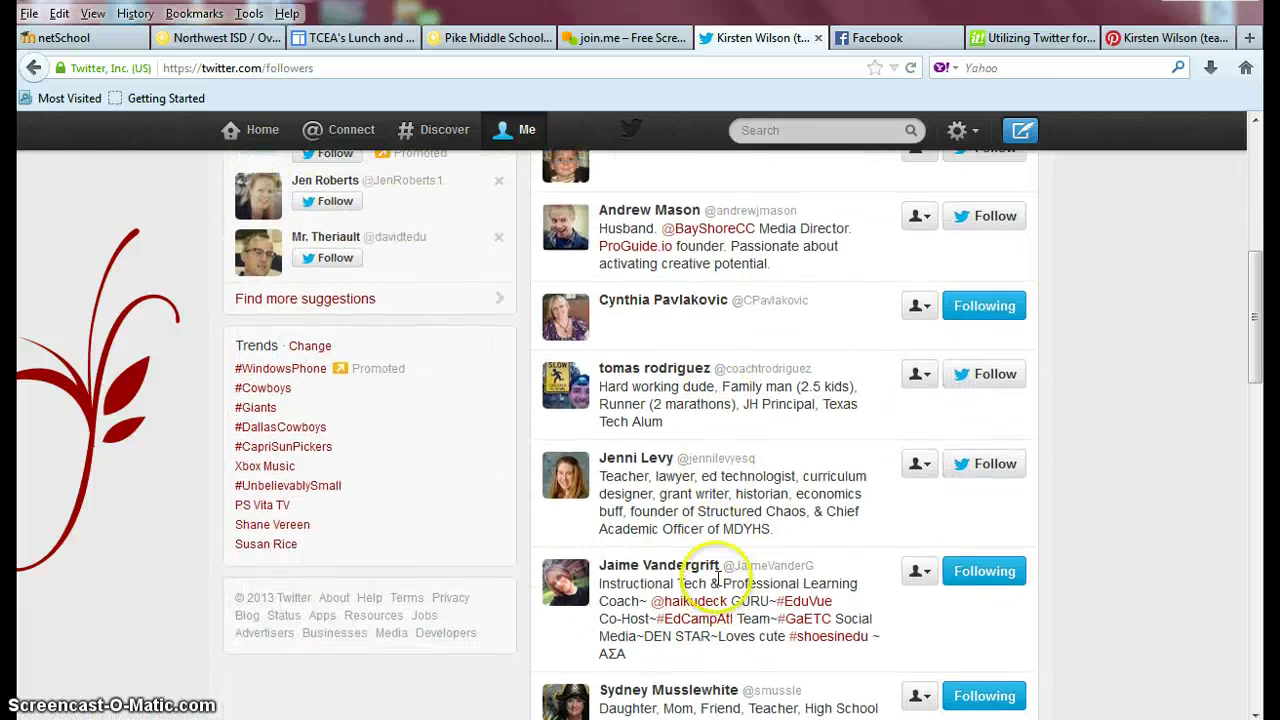
scroll(717, 575, up, 10)
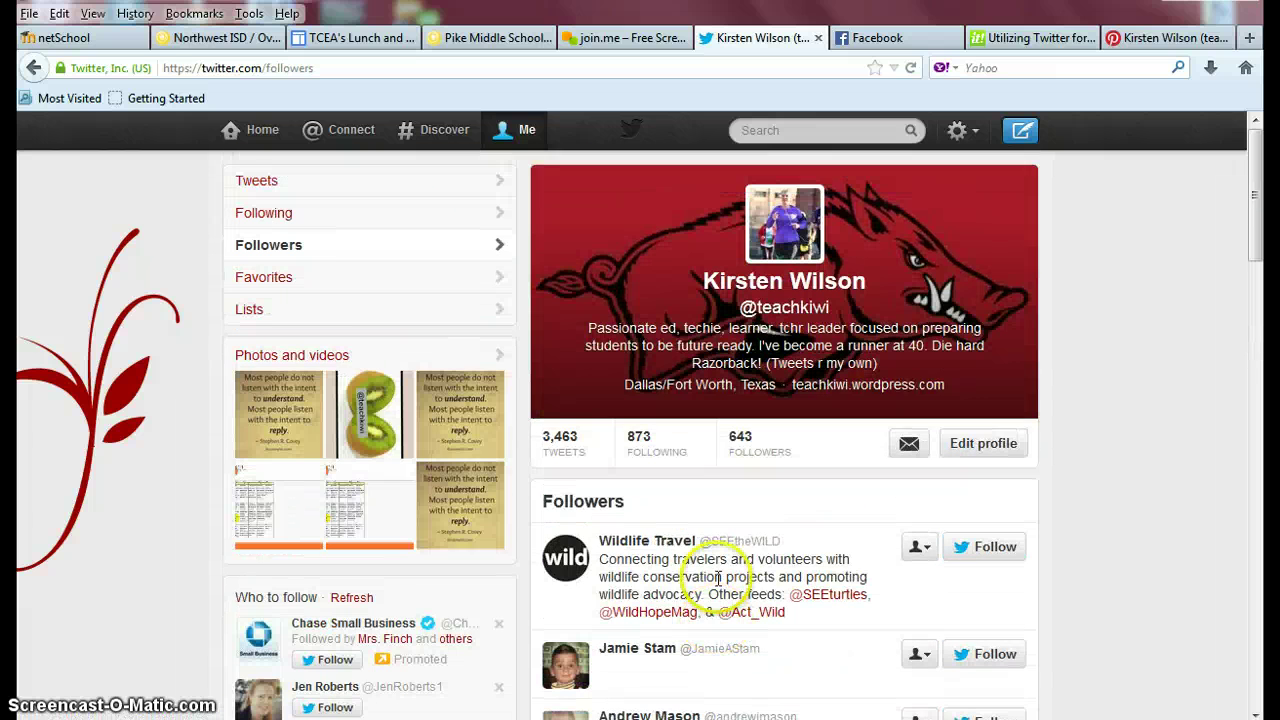
- Look through the tweets marked as favorites on the own profile
click(365, 279)
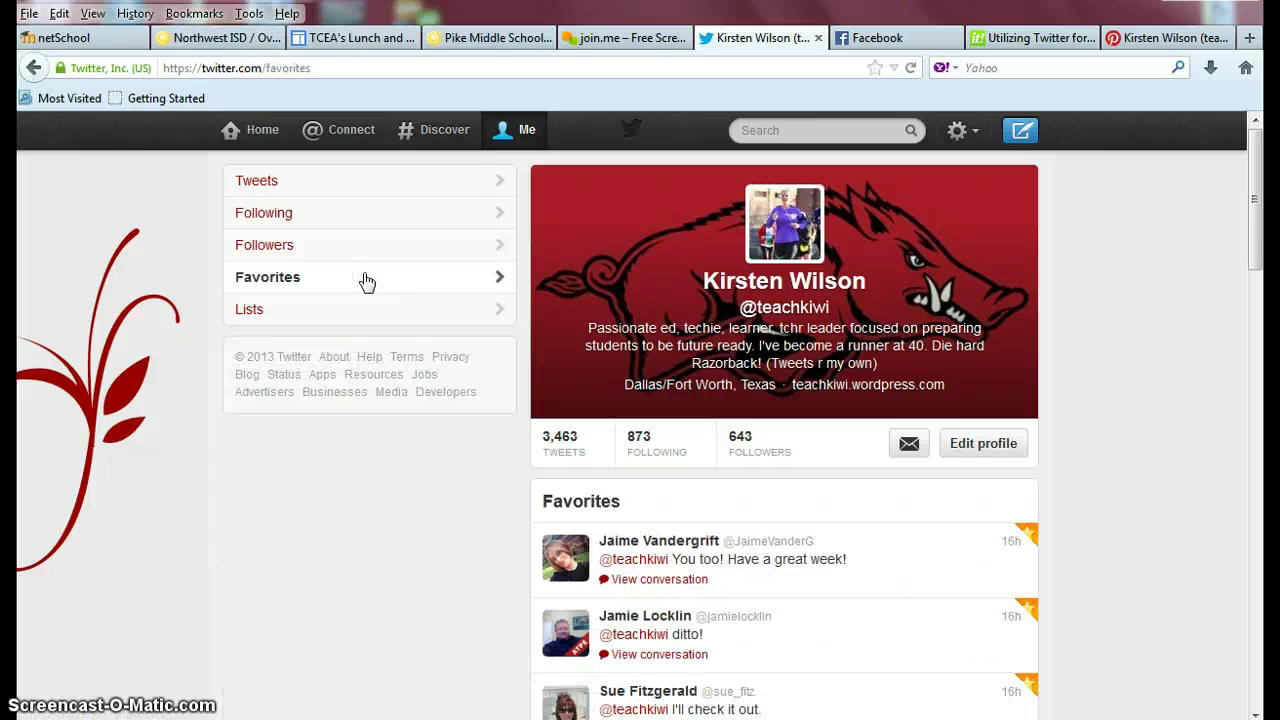
scroll(740, 481, down, 2)
scroll(740, 481, down, 7)
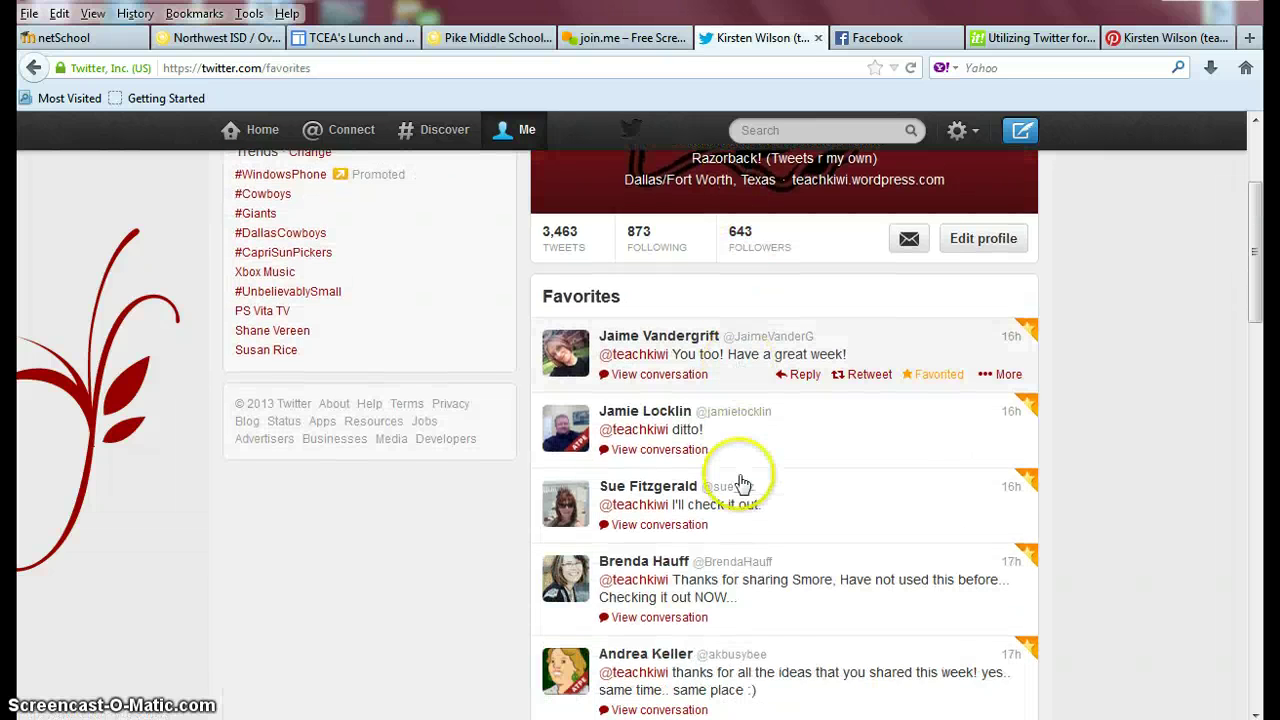
scroll(737, 475, down, 5)
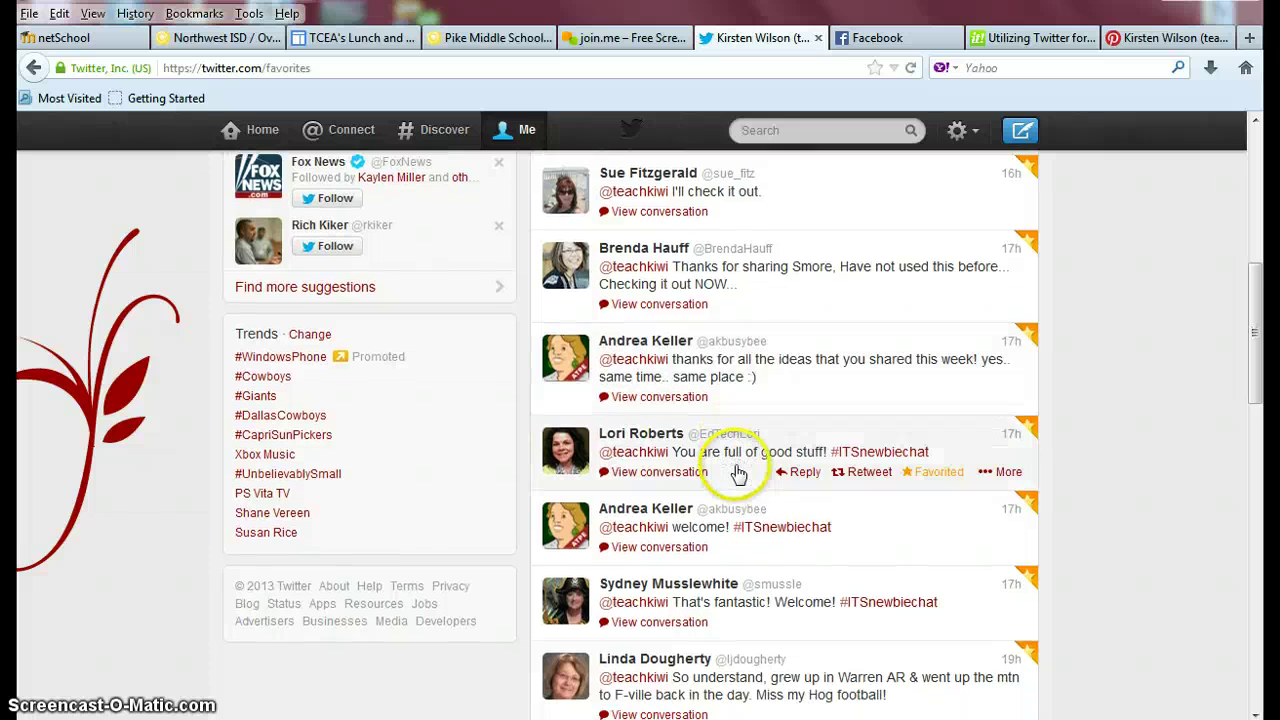
scroll(737, 475, down, 2)
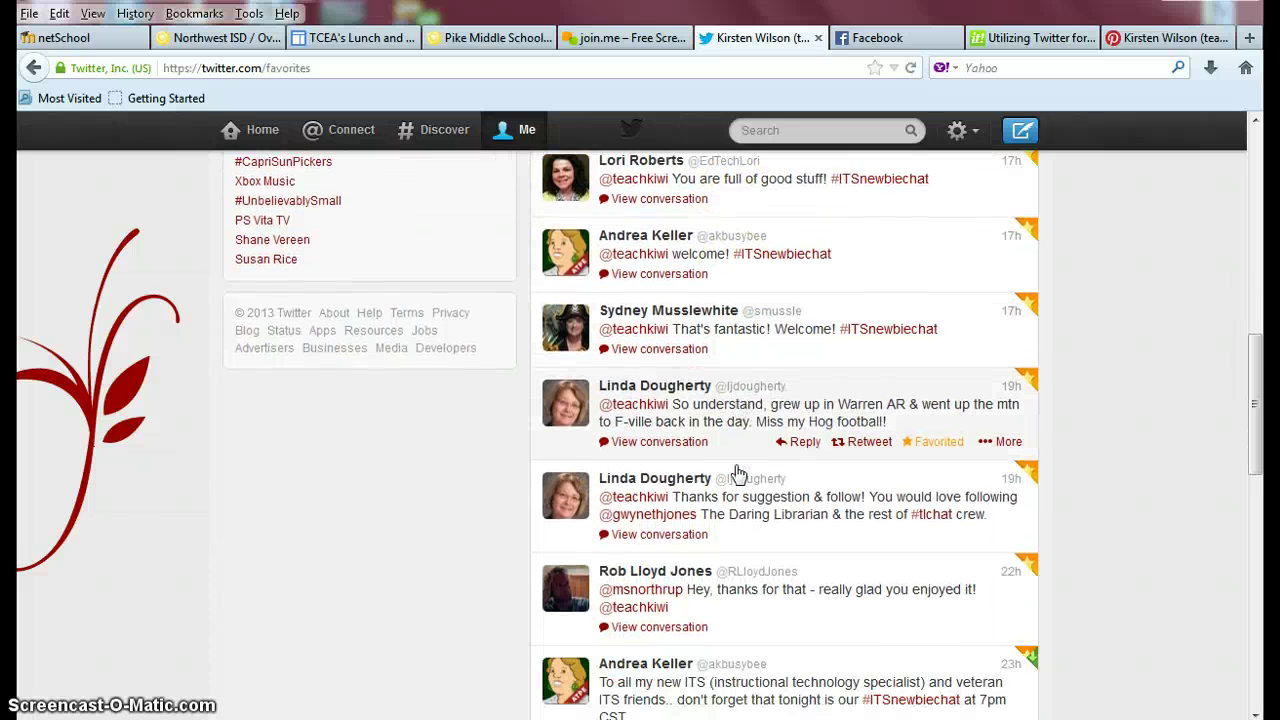
scroll(737, 475, down, 3)
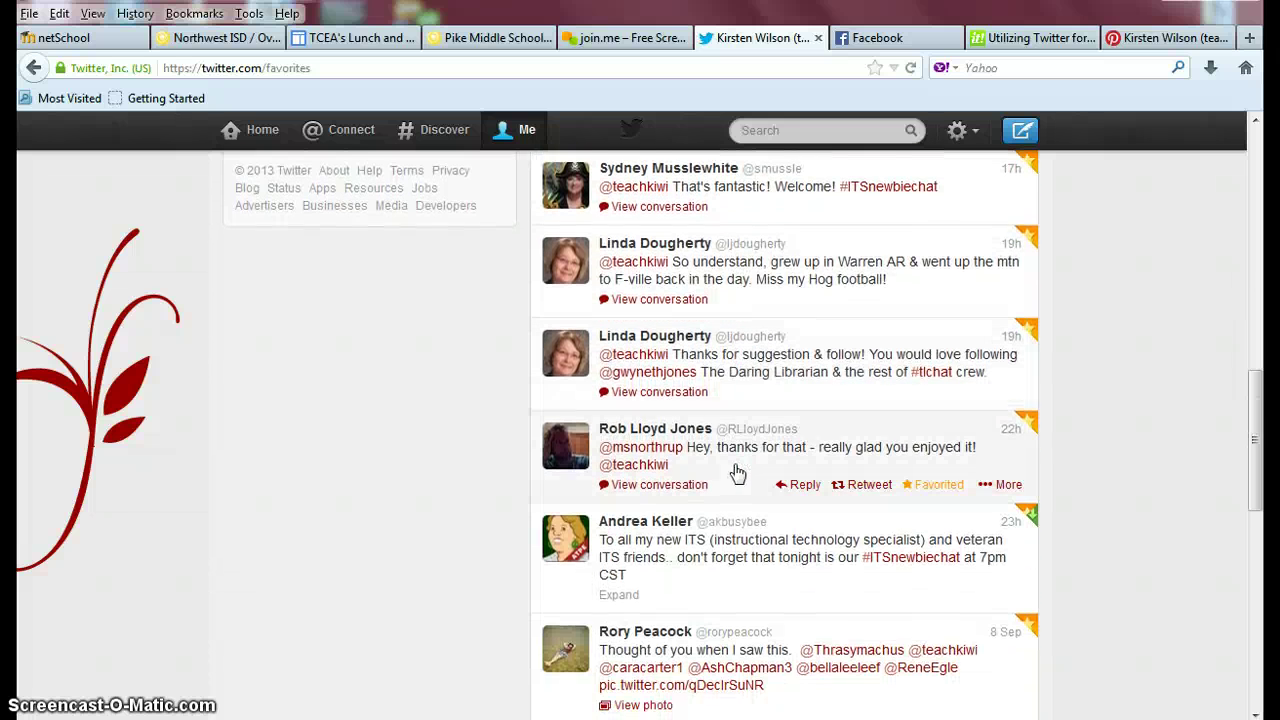
scroll(737, 475, down, 2)
scroll(737, 472, down, 2)
scroll(737, 472, up, 20)
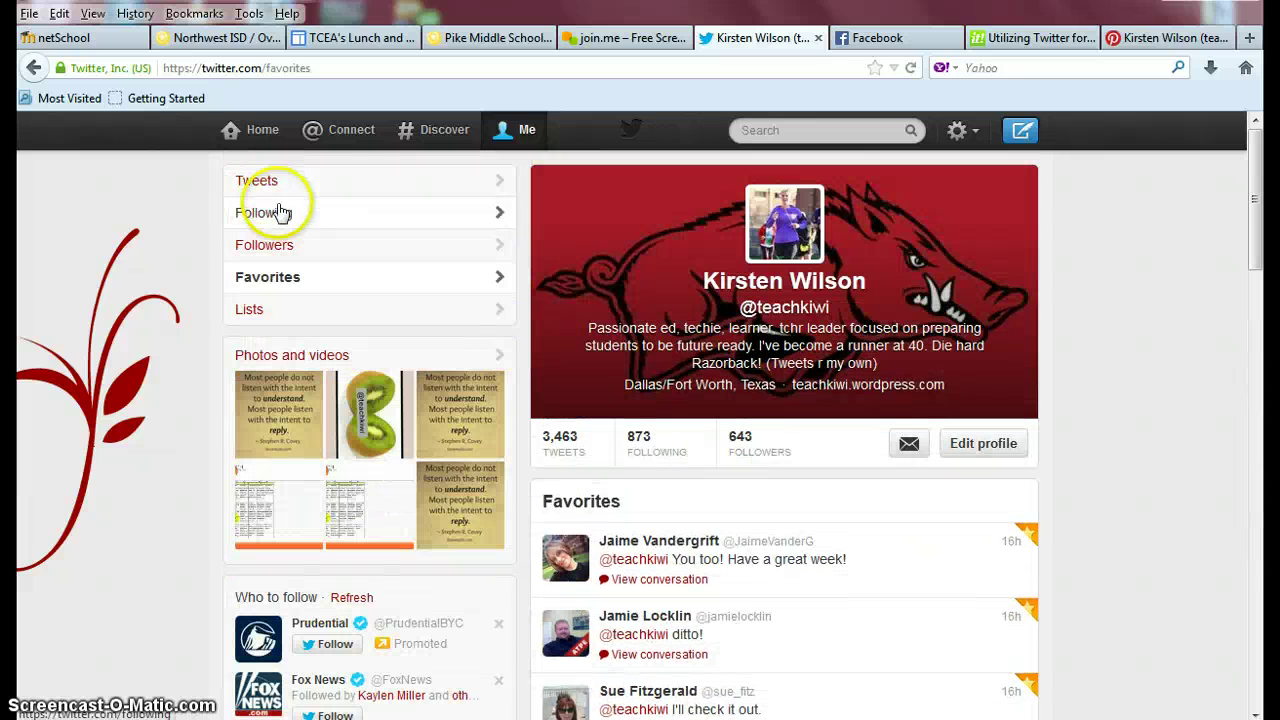
- Review the profile's Lists page with its follow suggestions and trends, and dismiss the incoming e-mail notification
click(347, 312)
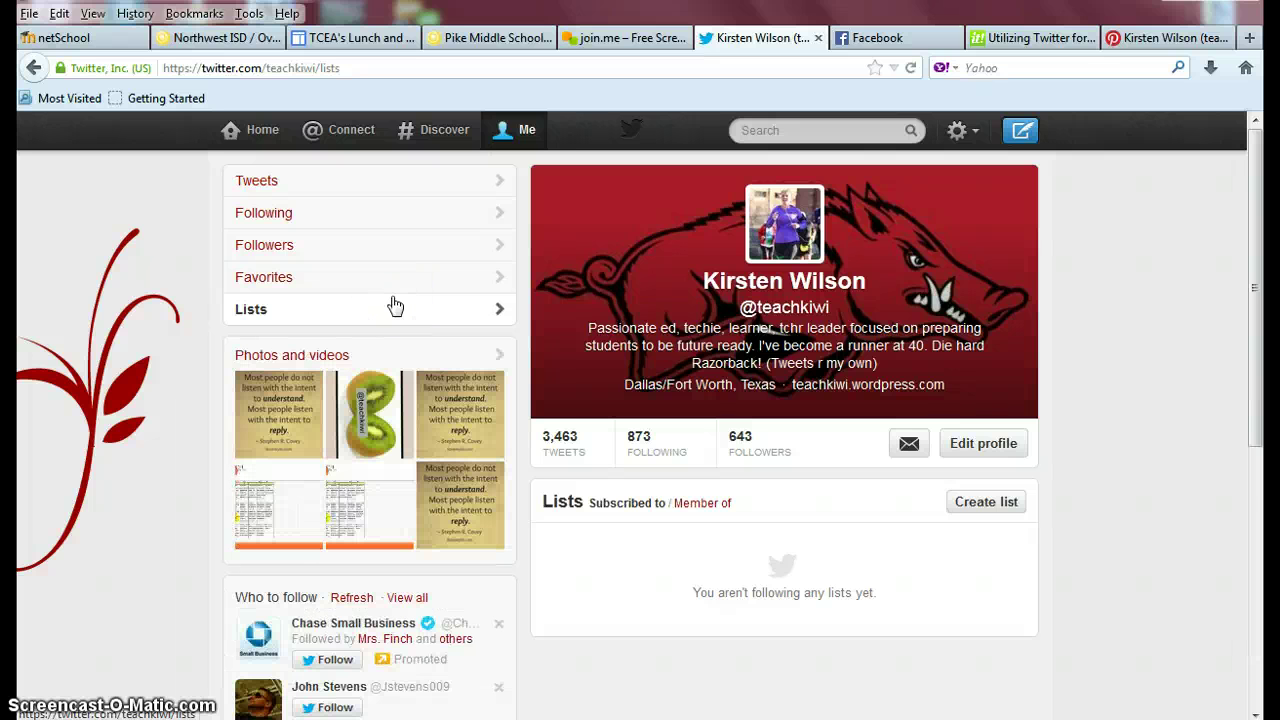
scroll(385, 310, down, 5)
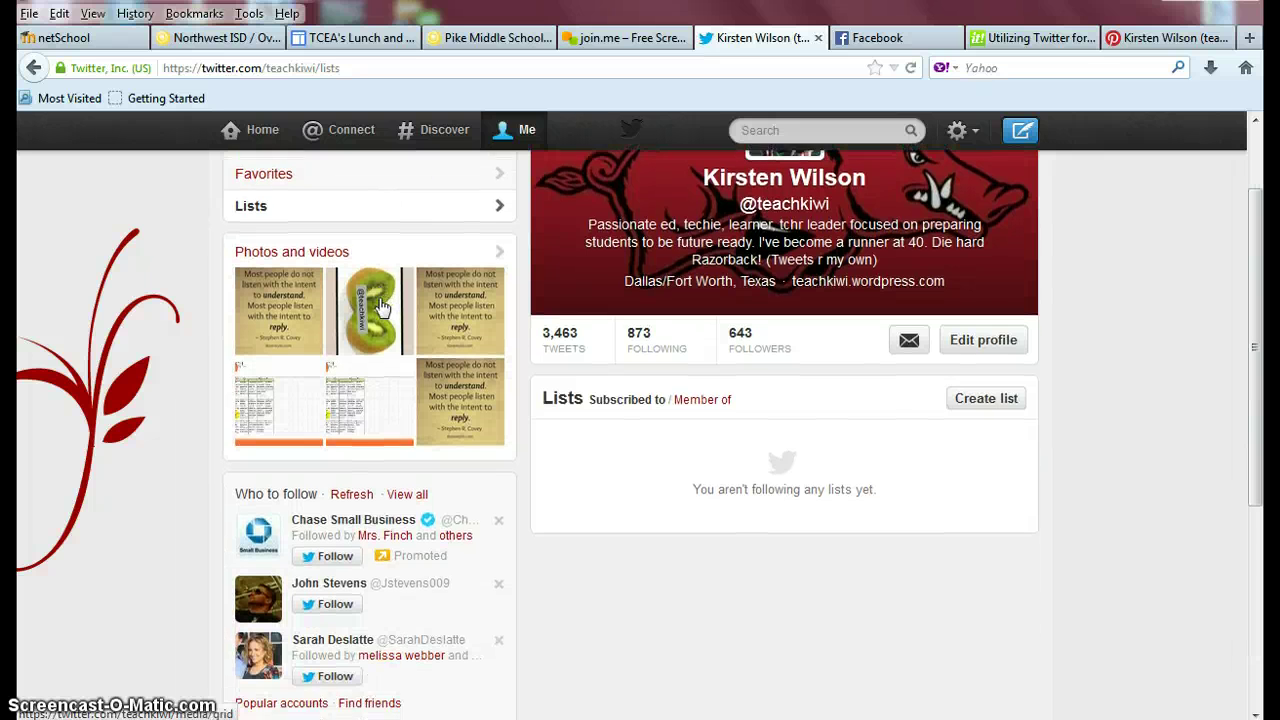
scroll(382, 300, down, 2)
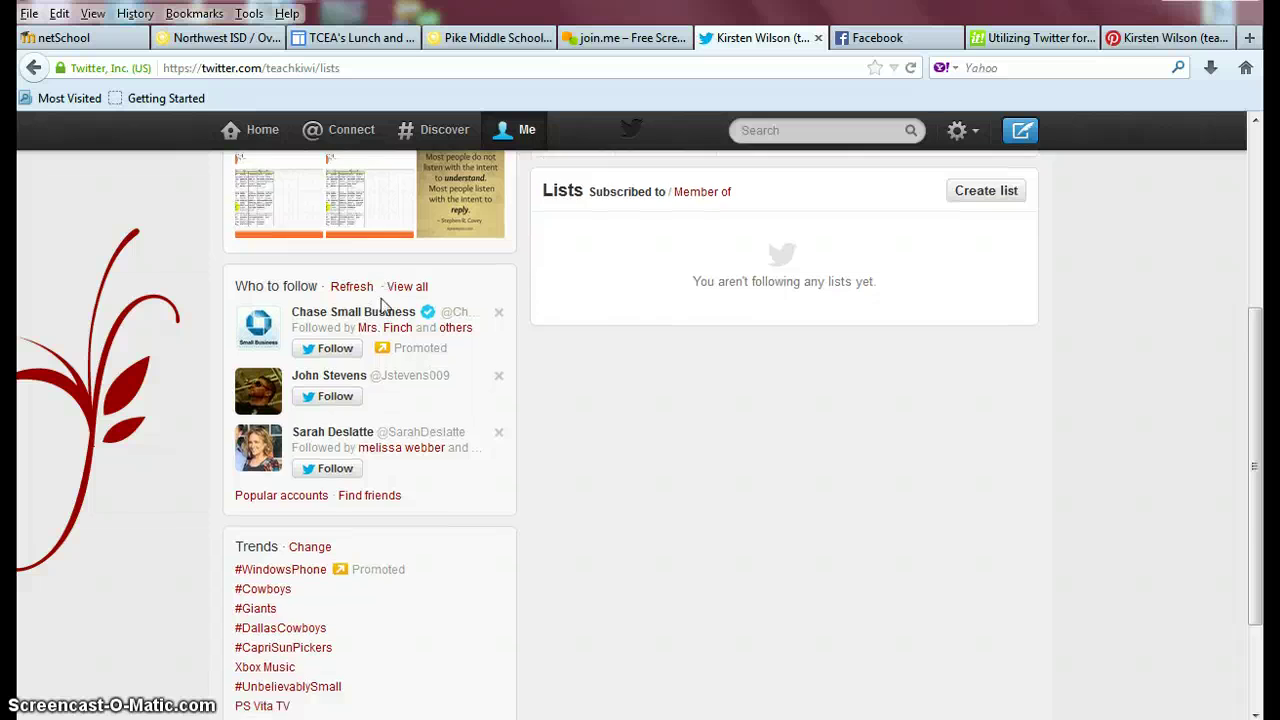
click(358, 216)
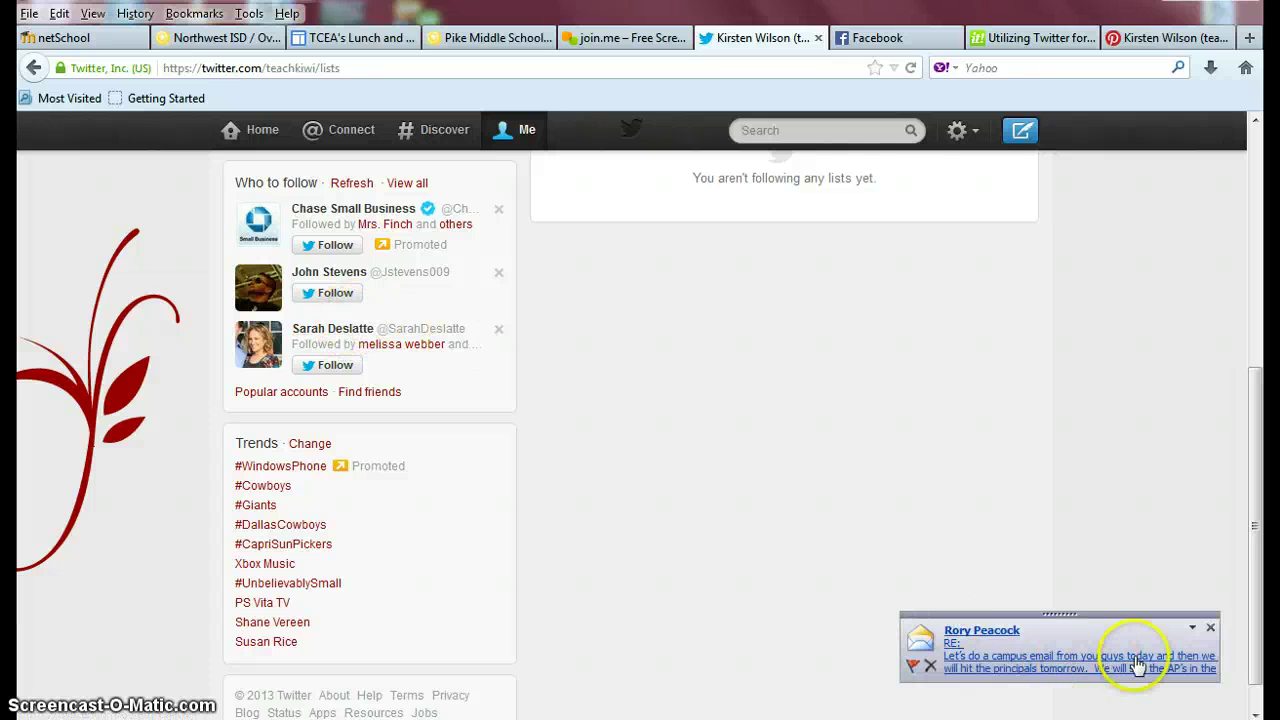
click(1210, 627)
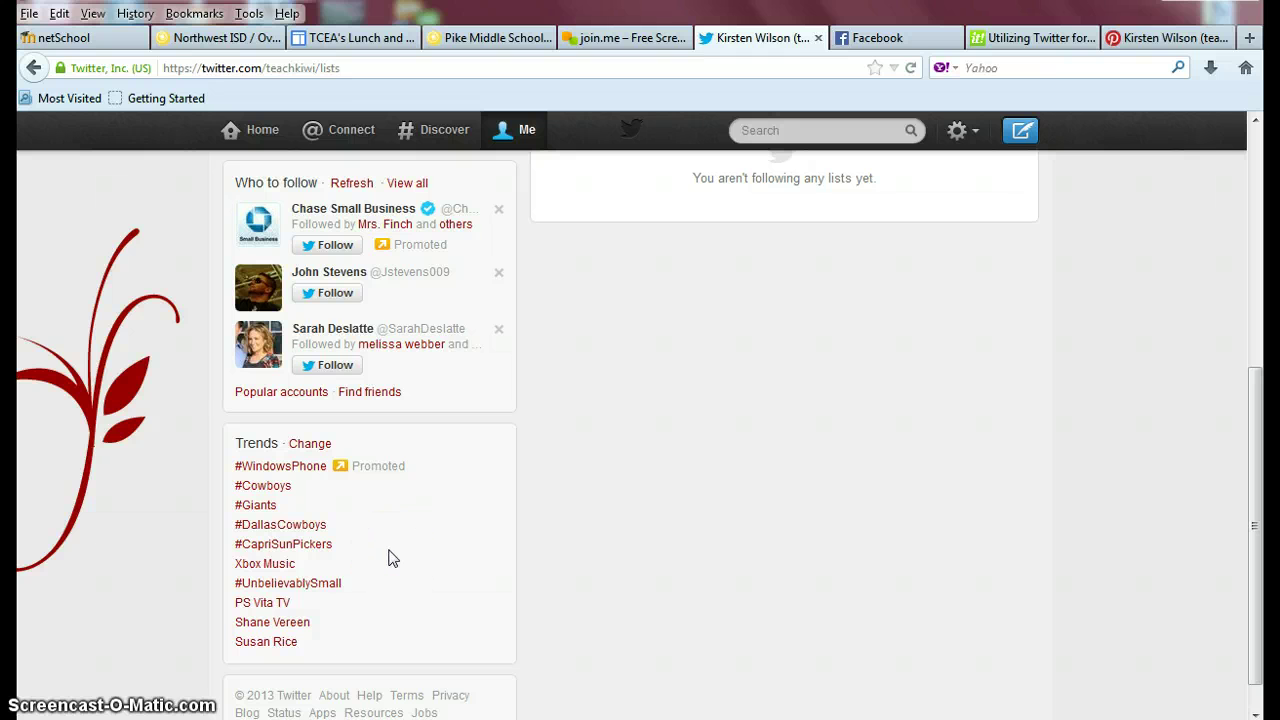
scroll(391, 558, up, 5)
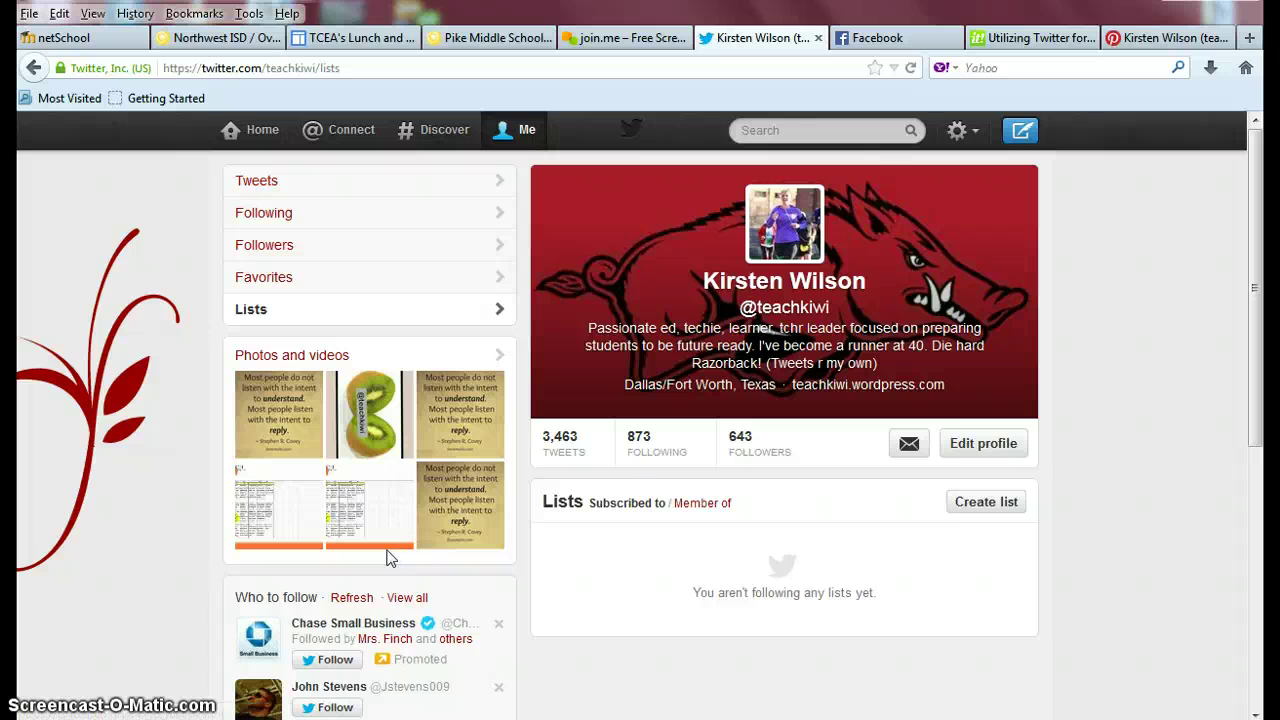